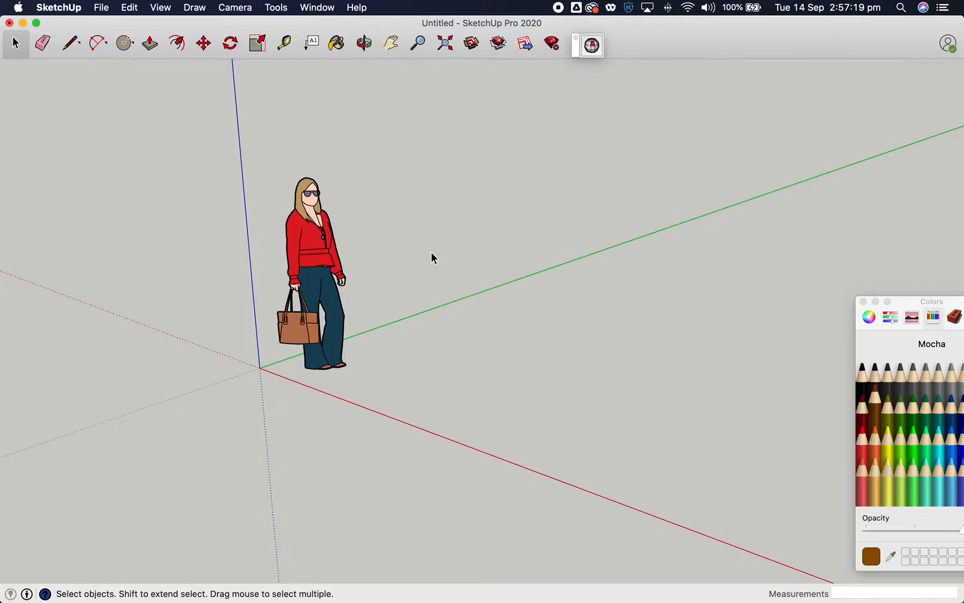
Draw a circle with a radius of about 144 mm flat on the ground beside the standing figure.
key(o)
drag(575, 293, 512, 324)
middle_drag(512, 324, 523, 323)
scroll(164, 265, down, 3)
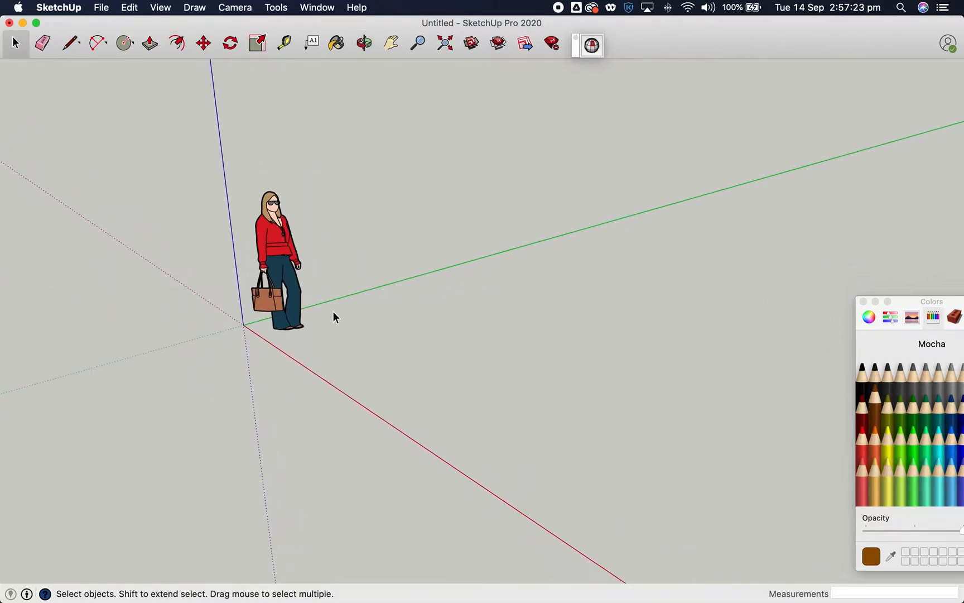
scroll(332, 312, up, 5)
scroll(335, 206, up, 2)
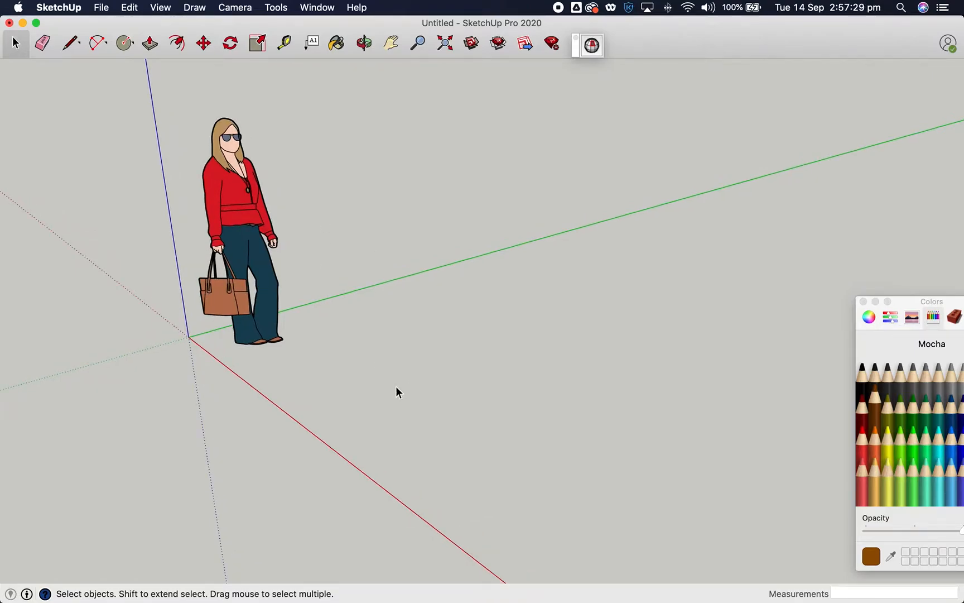
click(124, 45)
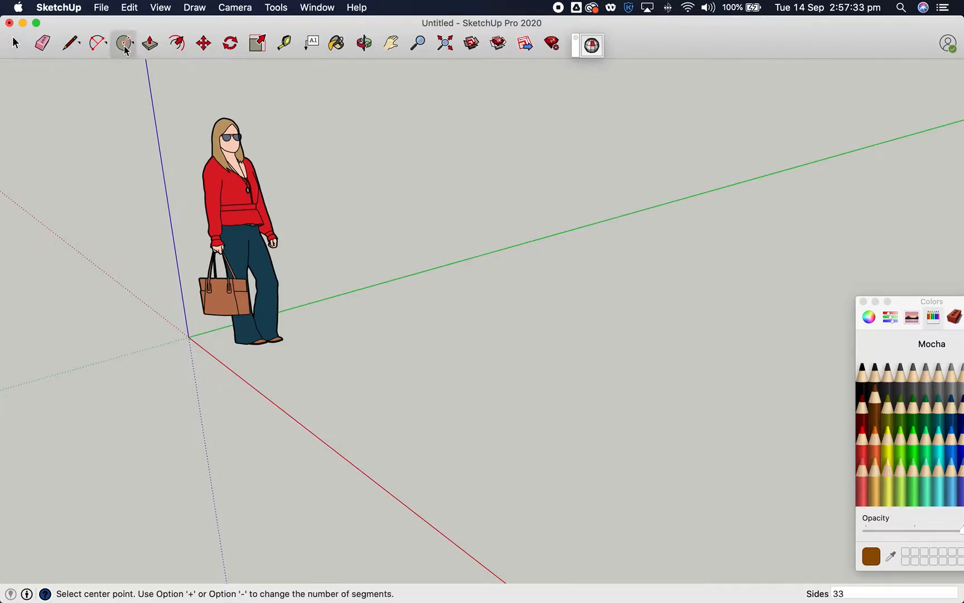
click(433, 415)
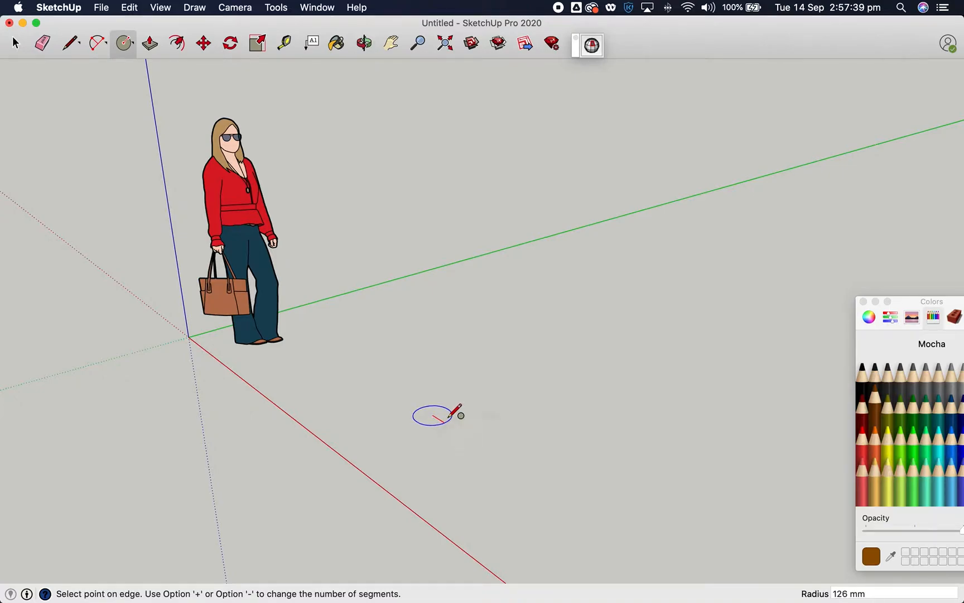
click(450, 422)
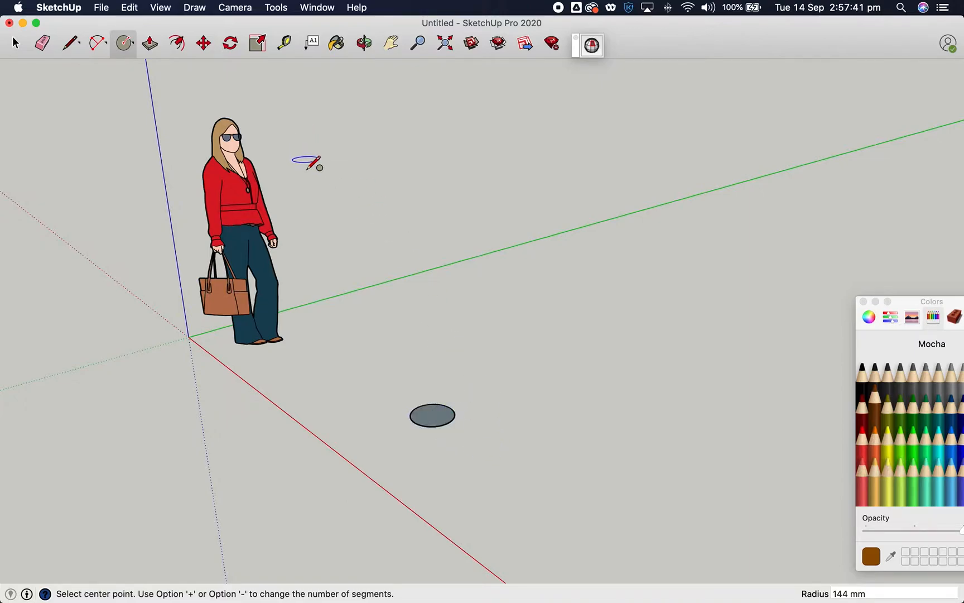
Push/Pull the small circle upward into a vertical cylinder about 1654 mm tall.
middle_drag(355, 241, 271, 189)
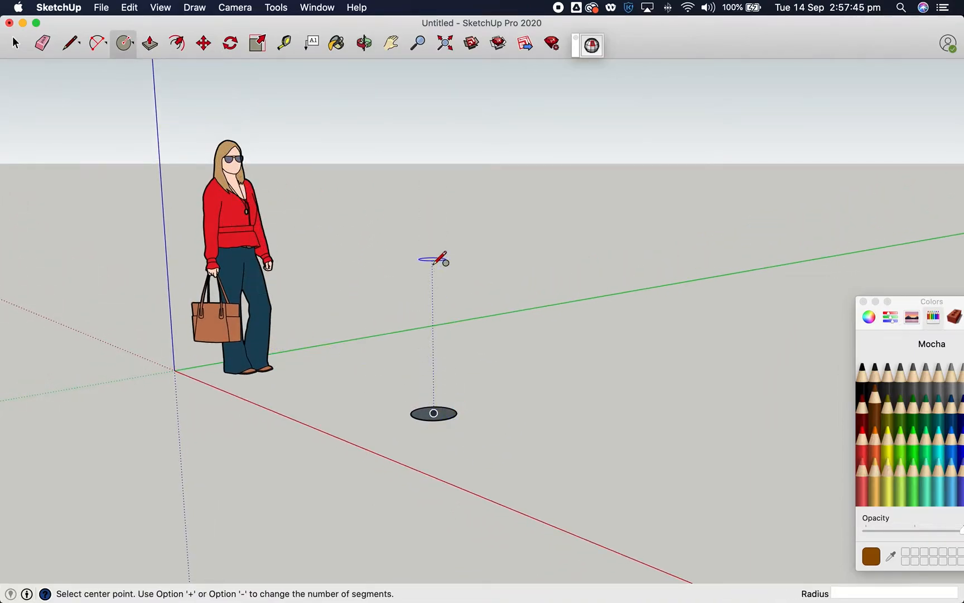
click(147, 44)
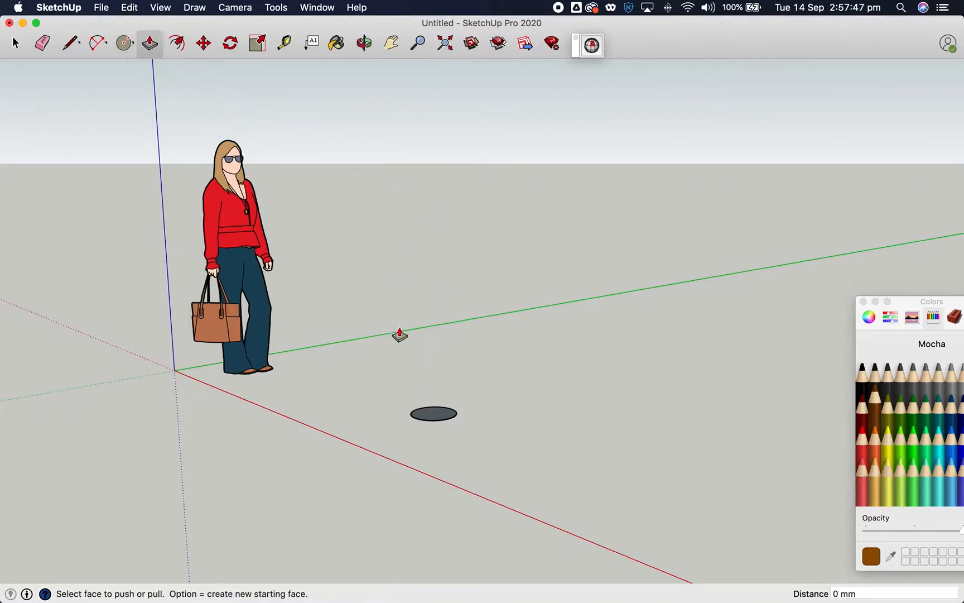
drag(433, 413, 426, 147)
Draw a second ground circle with 52 sides and a 400 mm radius, in the open area away from the cylinder.
middle_drag(533, 298, 412, 272)
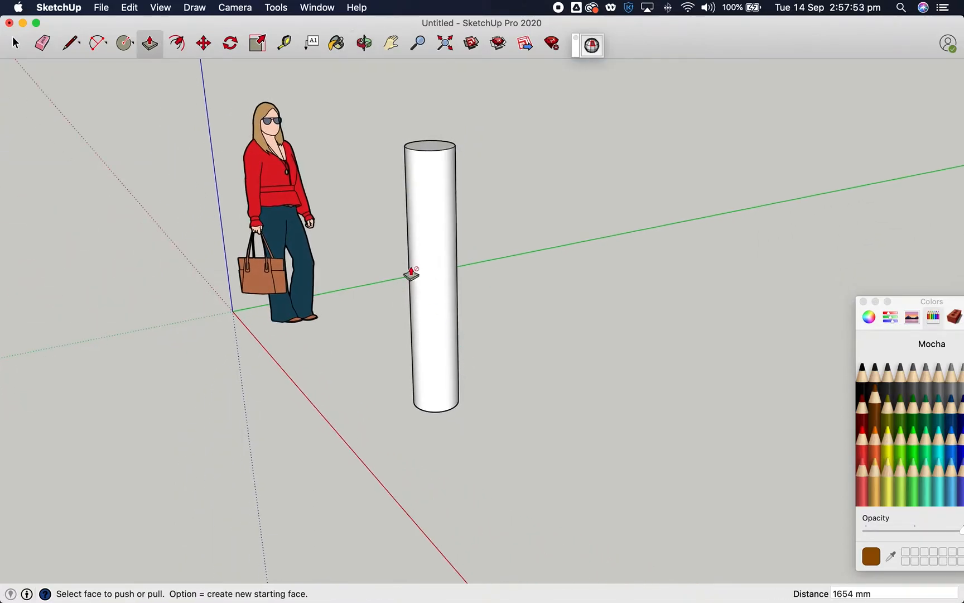
click(126, 44)
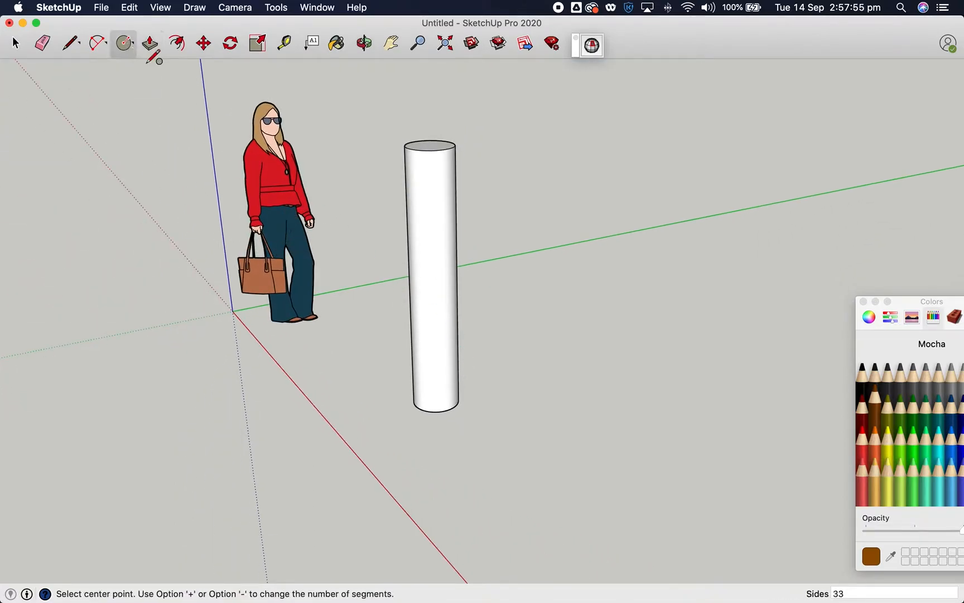
scroll(78, 208, down, 5)
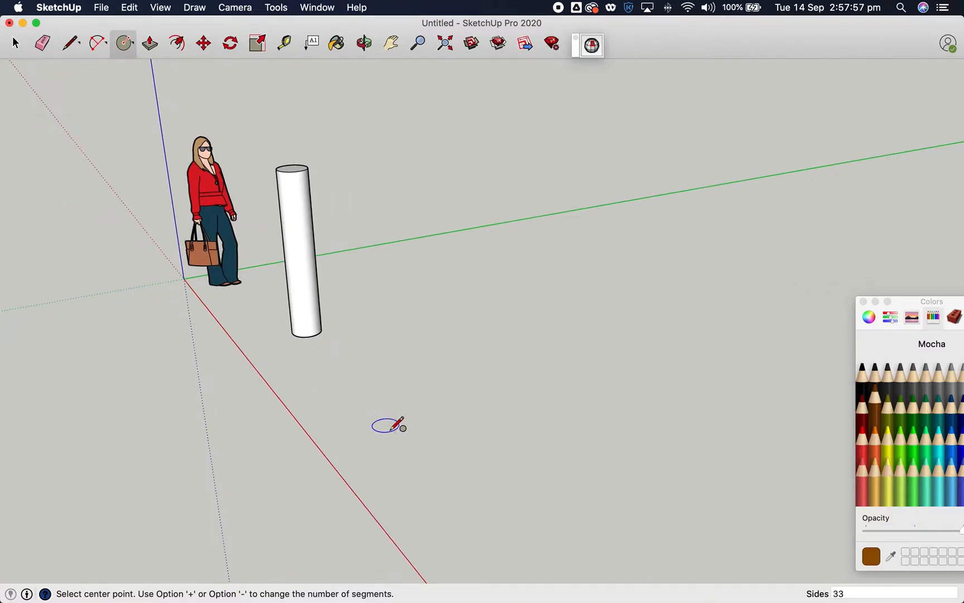
scroll(357, 279, up, 2)
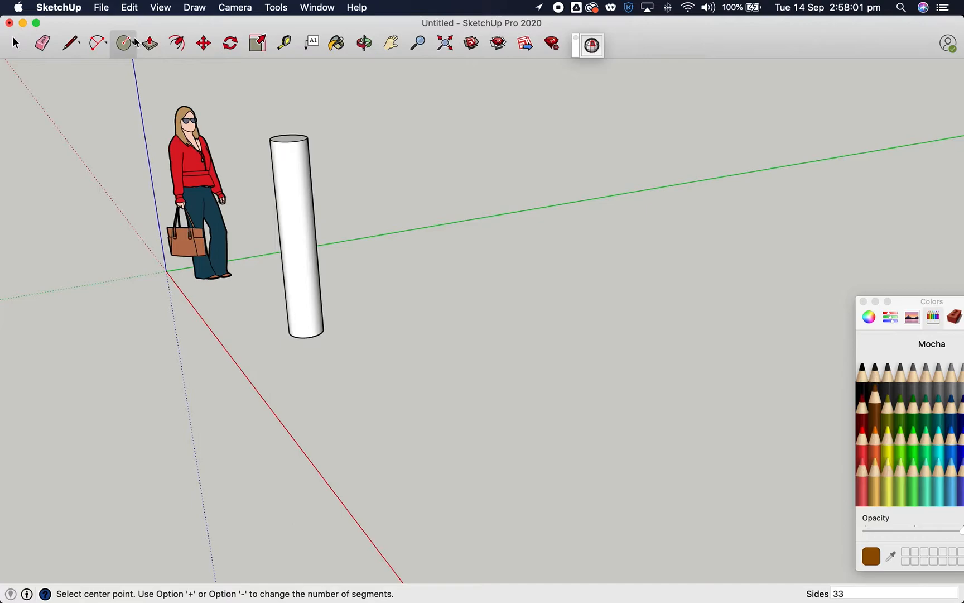
click(497, 400)
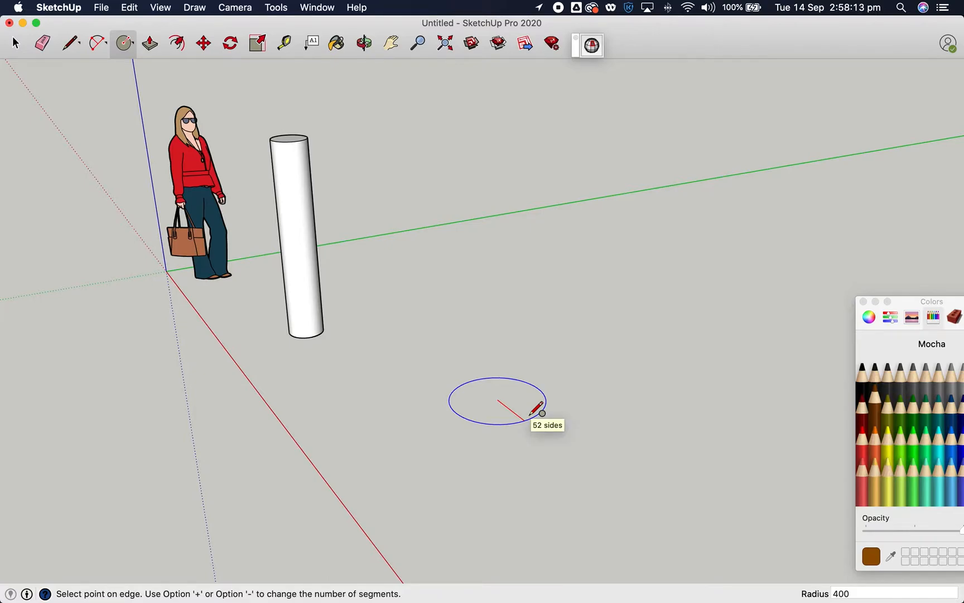
click(530, 414)
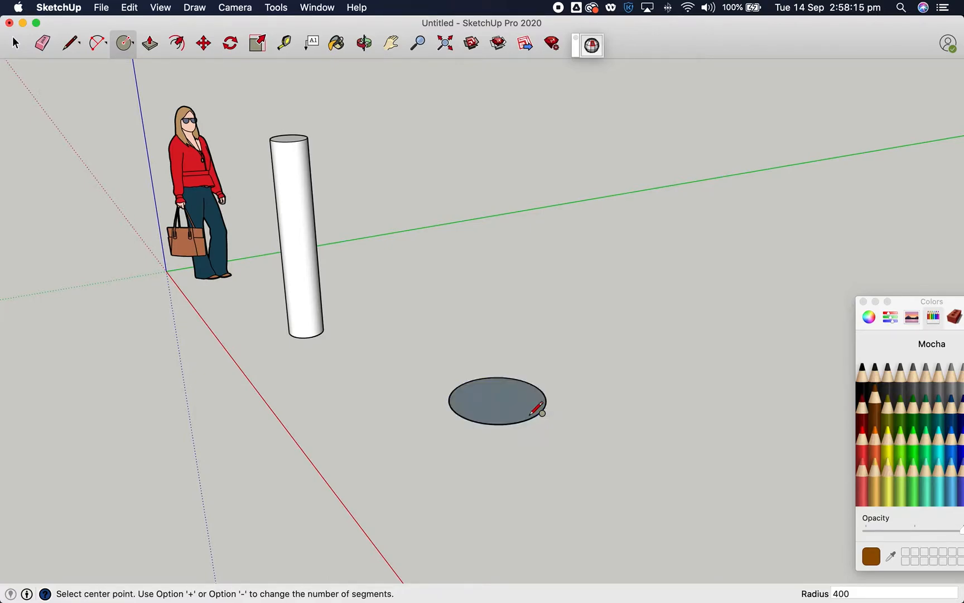
Try drawing a vertical line up from the large circle's centre, and undo it.
scroll(513, 416, up, 2)
scroll(512, 417, up, 4)
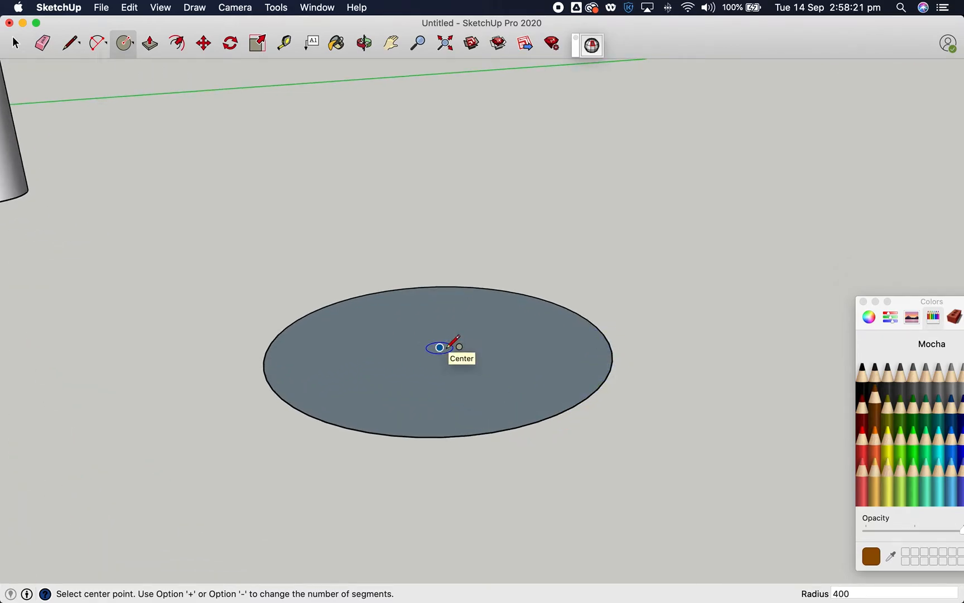
scroll(364, 363, down, 3)
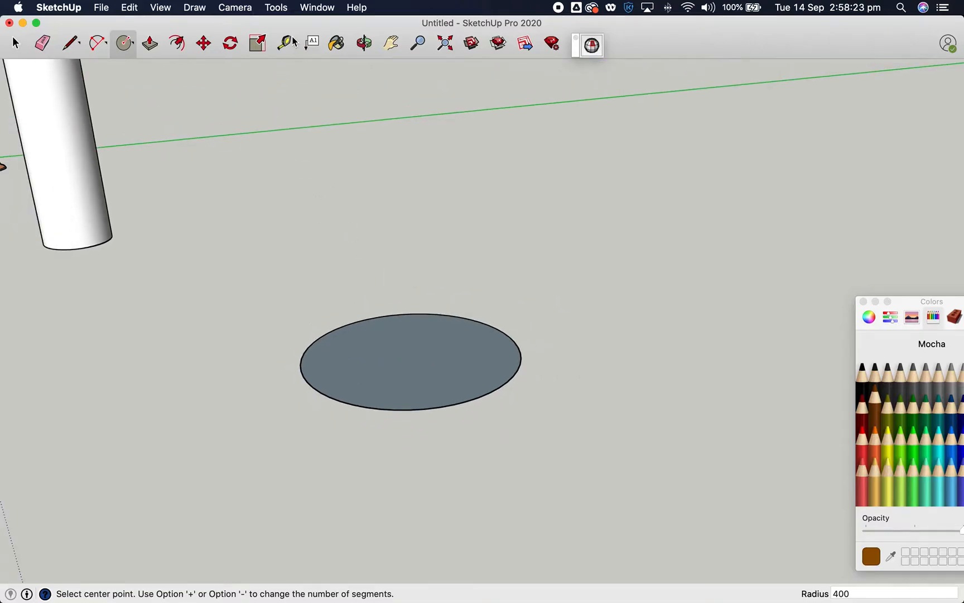
click(70, 43)
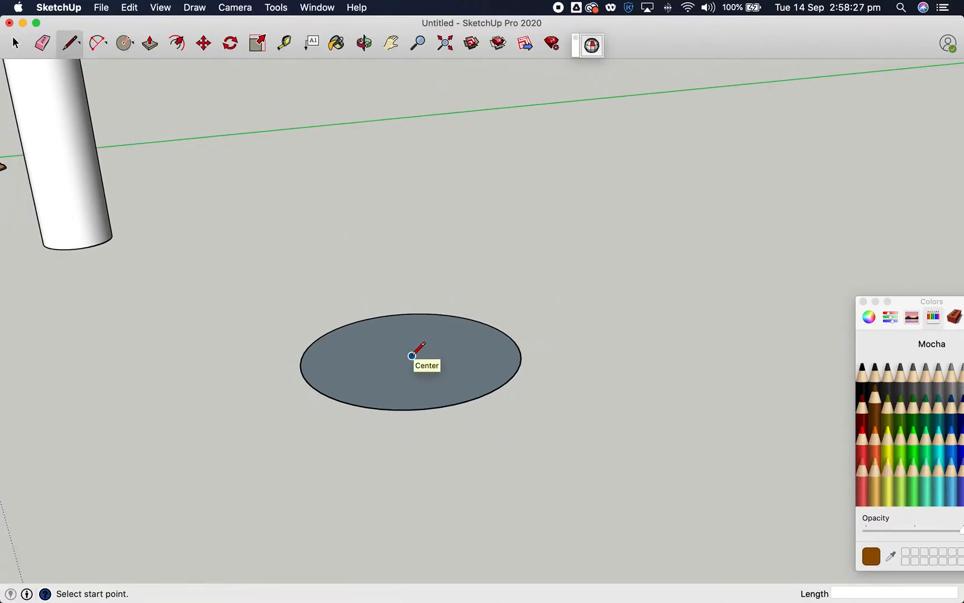
click(412, 356)
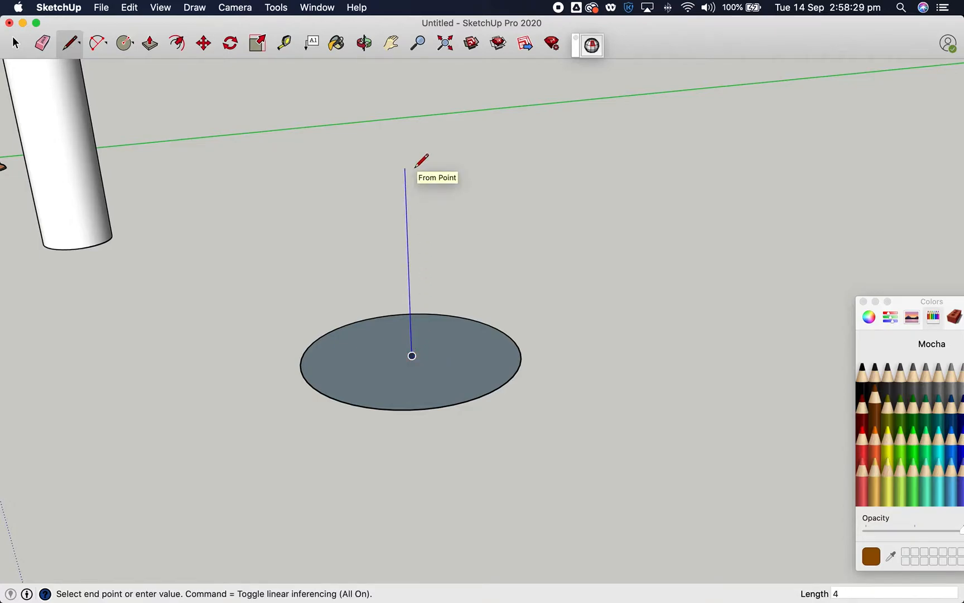
key(Return)
key(o)
drag(487, 331, 447, 352)
key(l)
click(394, 246)
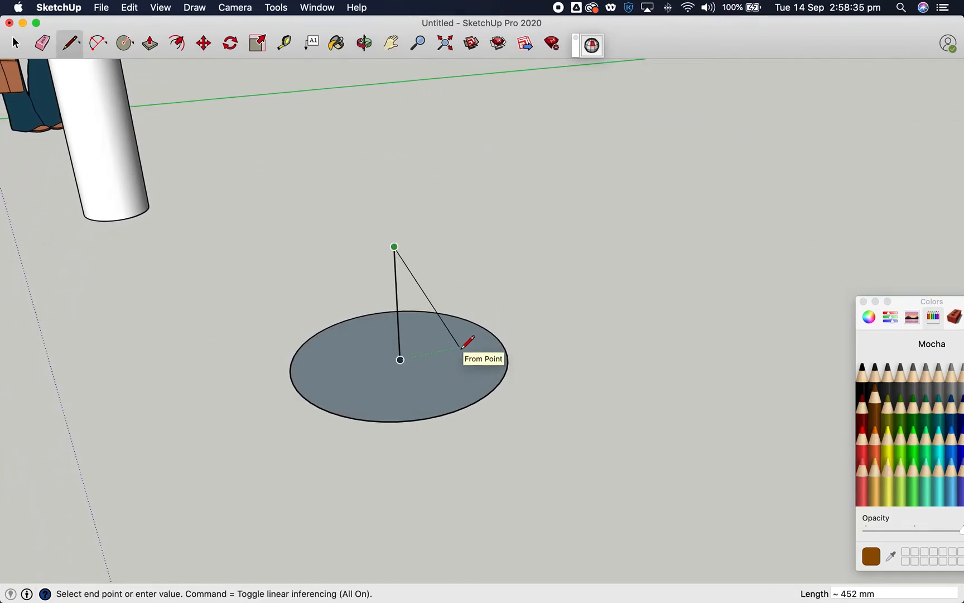
key(super+z)
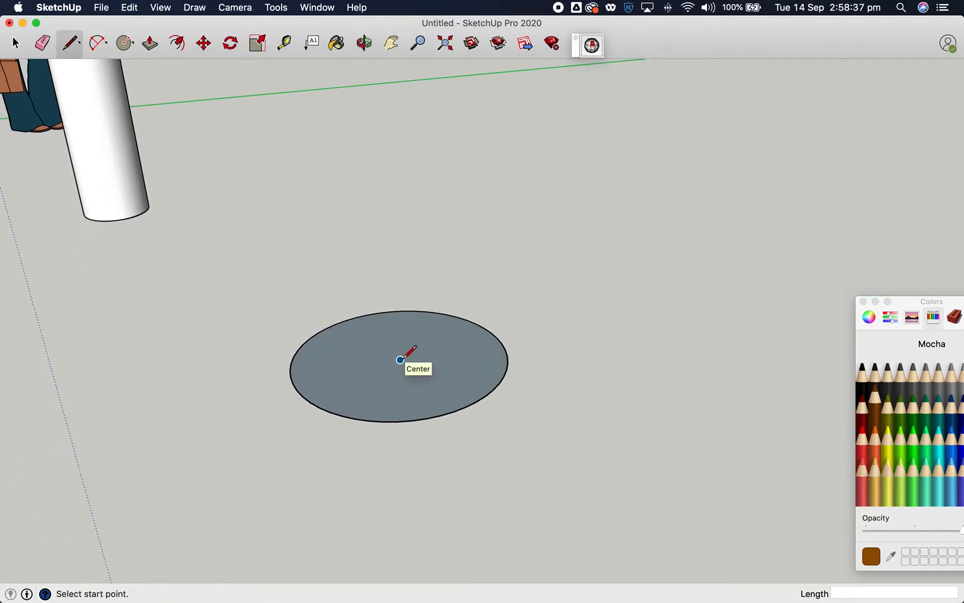
Draw an 800 mm vertical line upward from the large circle's centre.
click(400, 359)
text(800)
key(Return)
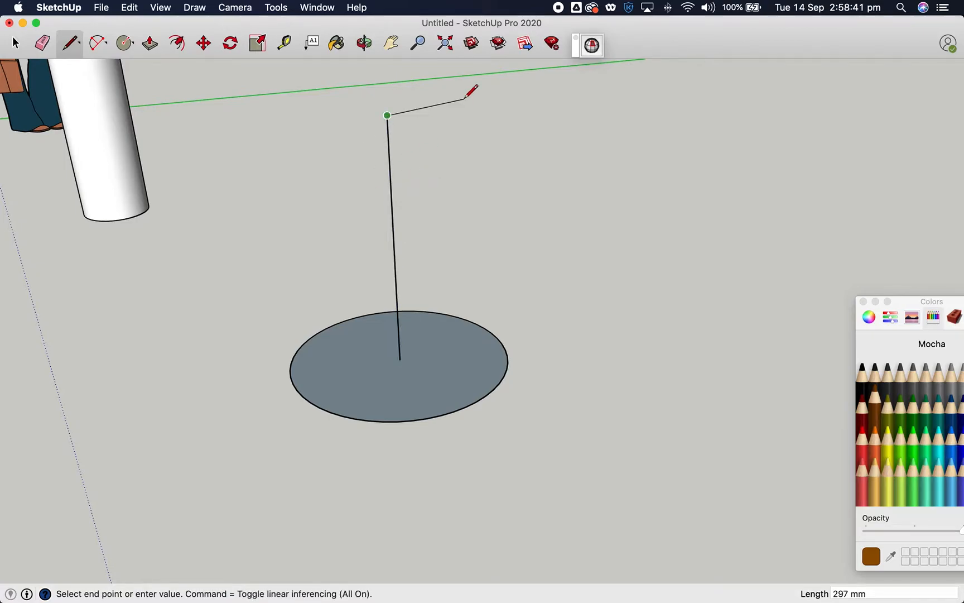
Try a 12-segment 2 Point Arc between the vertical line's ends, bulging about 353 mm toward the circle's edge, and undo it.
middle_drag(489, 316, 189, 316)
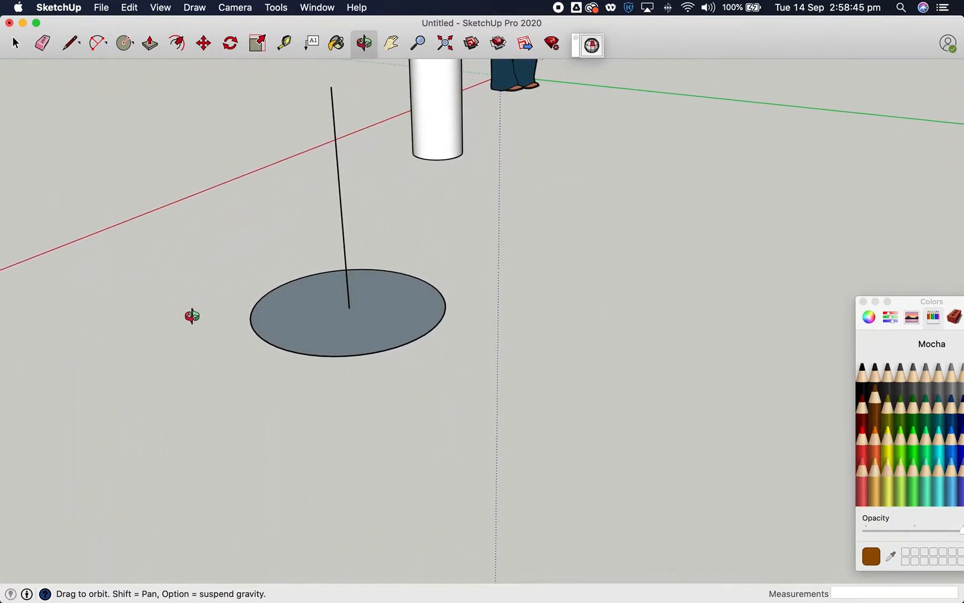
click(94, 43)
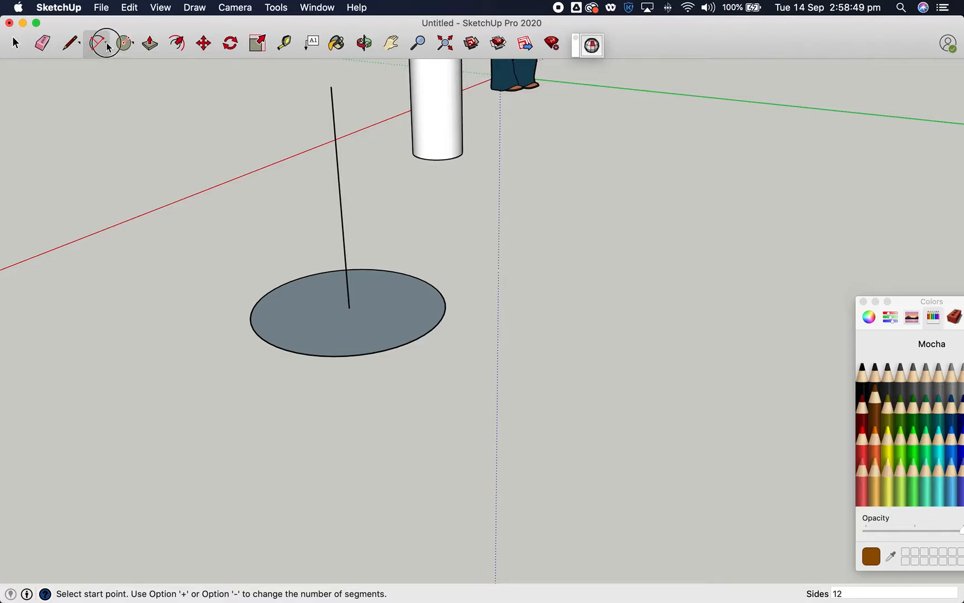
click(107, 44)
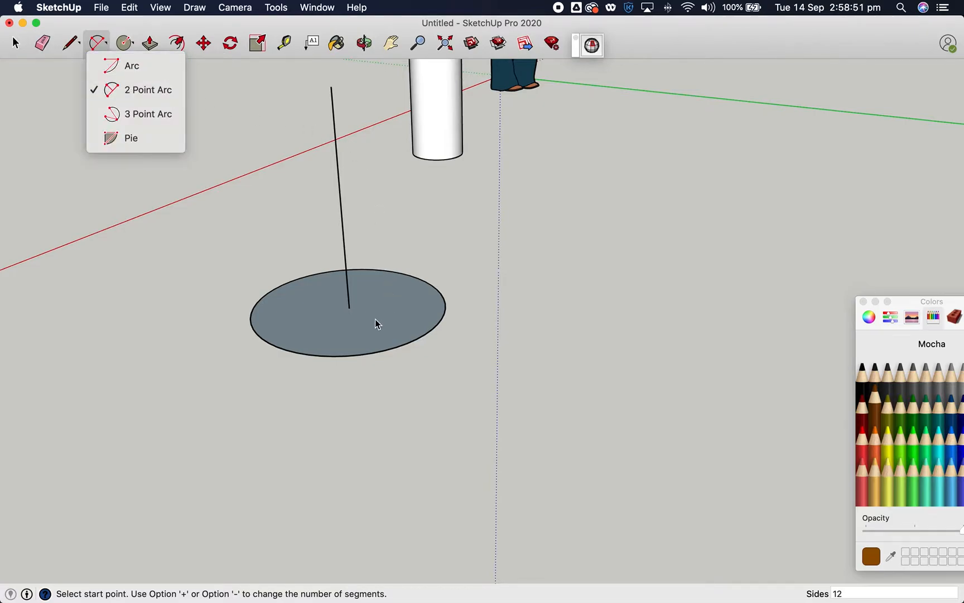
click(353, 311)
click(349, 307)
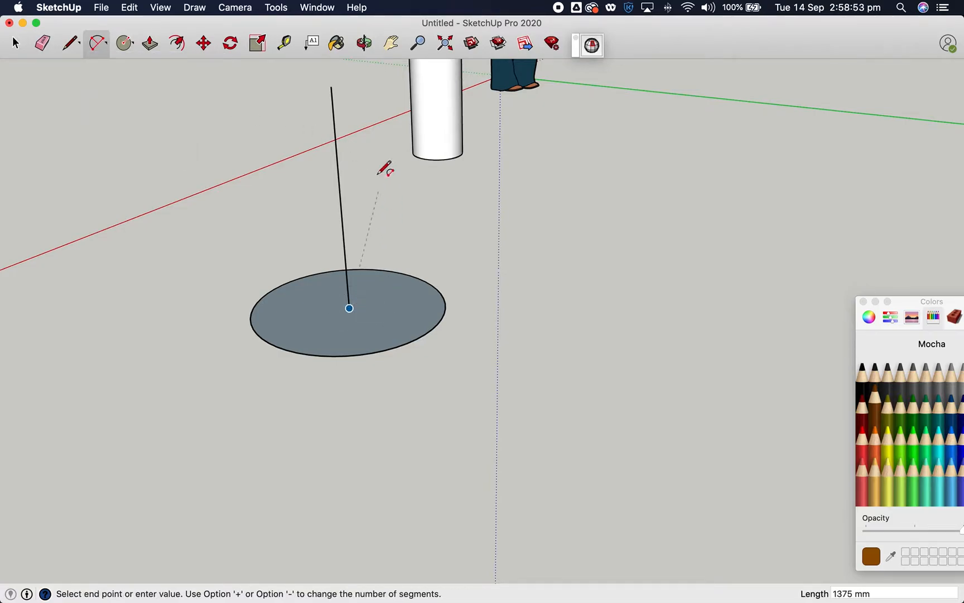
click(331, 86)
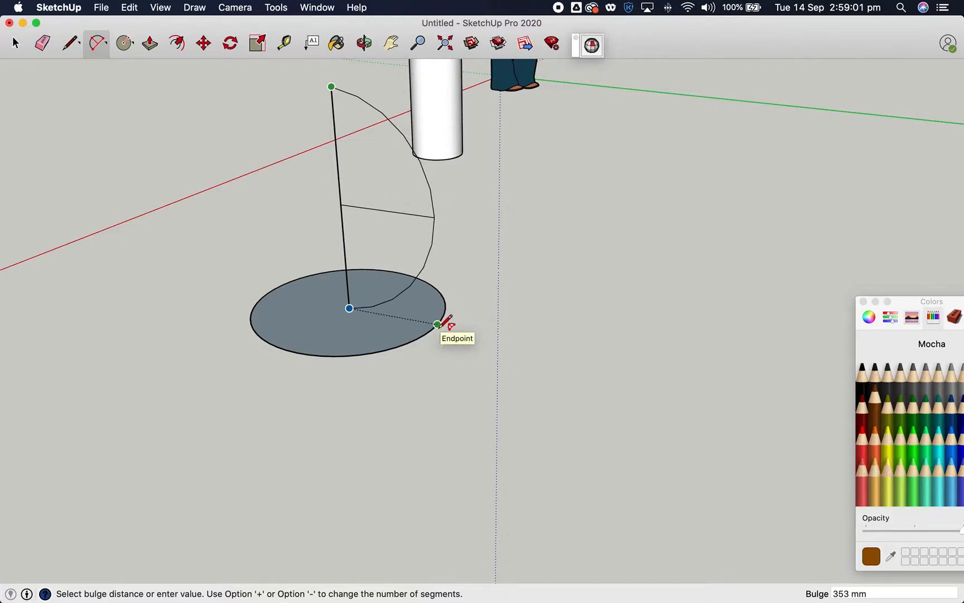
click(437, 324)
middle_drag(452, 276, 543, 292)
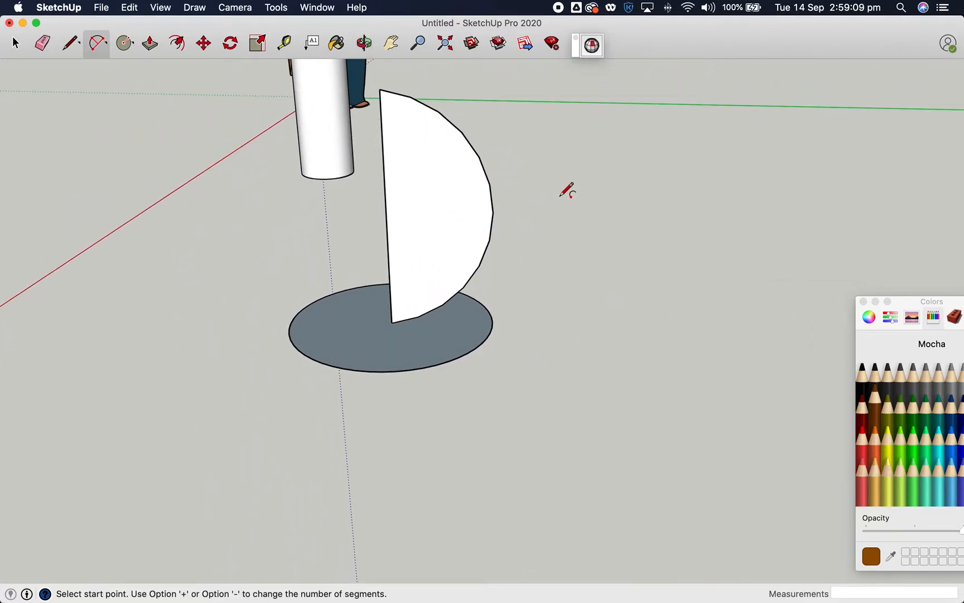
key(super+z)
Draw a 25-segment 2 Point Arc between the vertical line's ends, bulging about 353 mm toward the circle's edge, to form an upright half-disc.
click(392, 322)
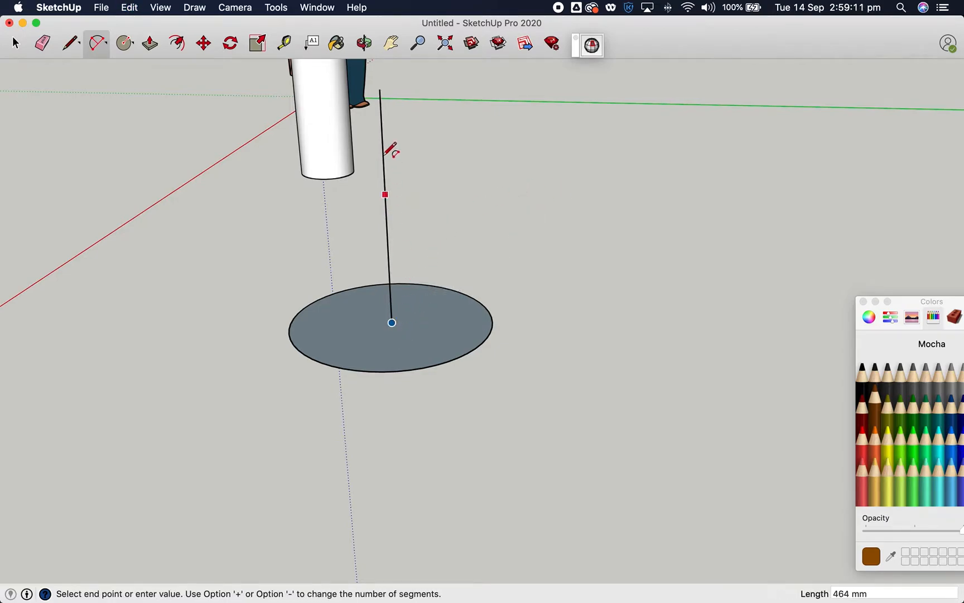
click(379, 89)
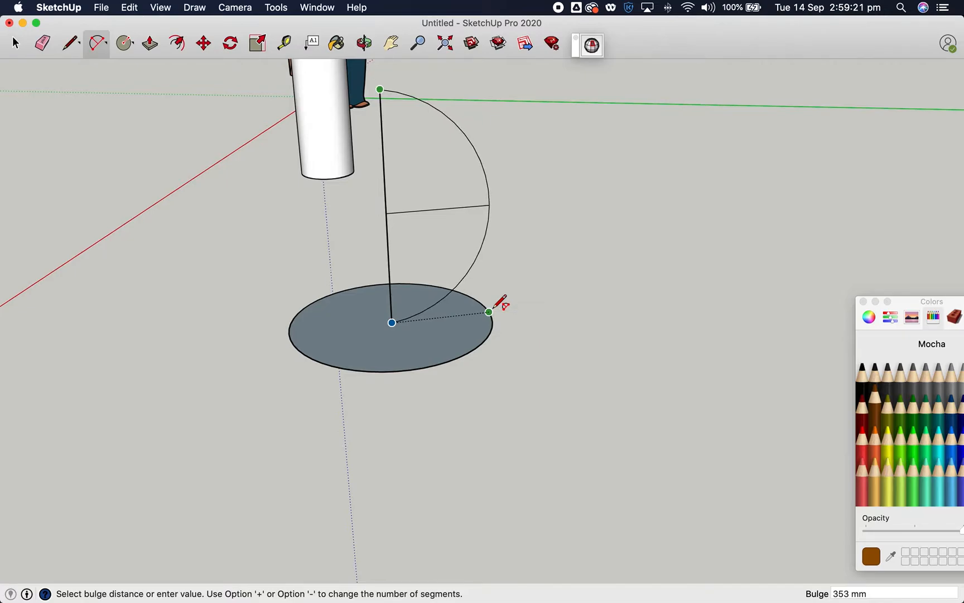
key(alt+plus)
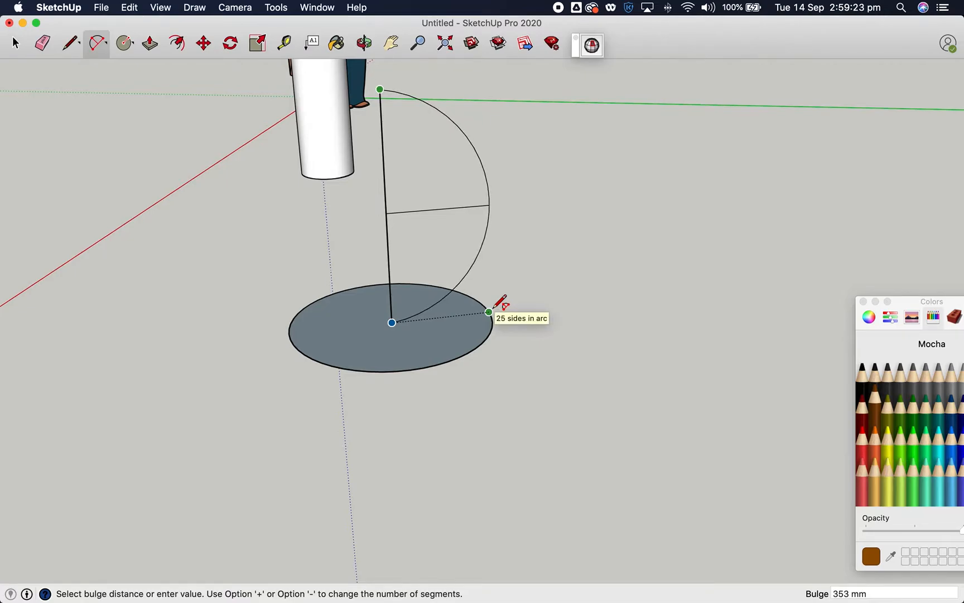
click(493, 308)
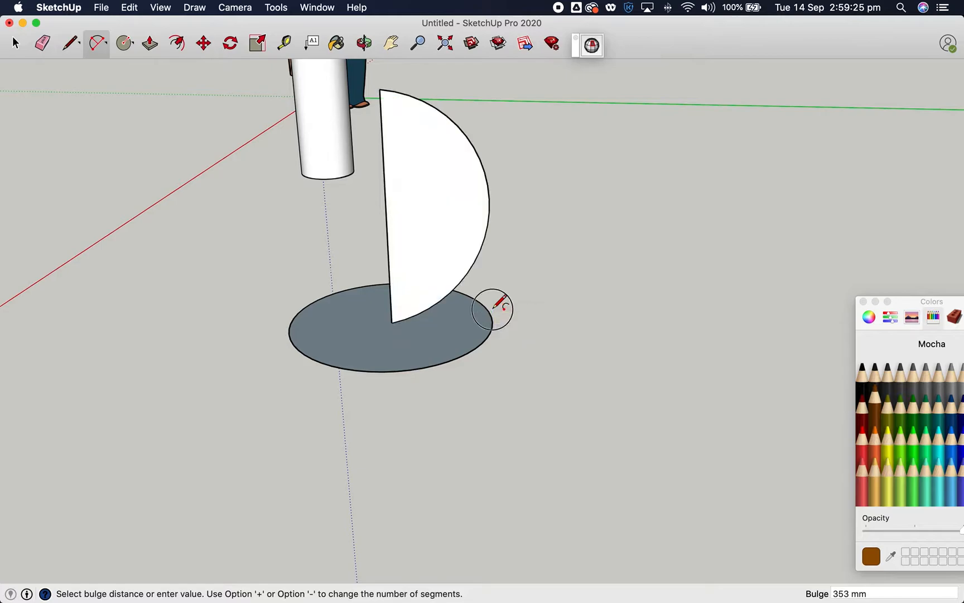
click(485, 172)
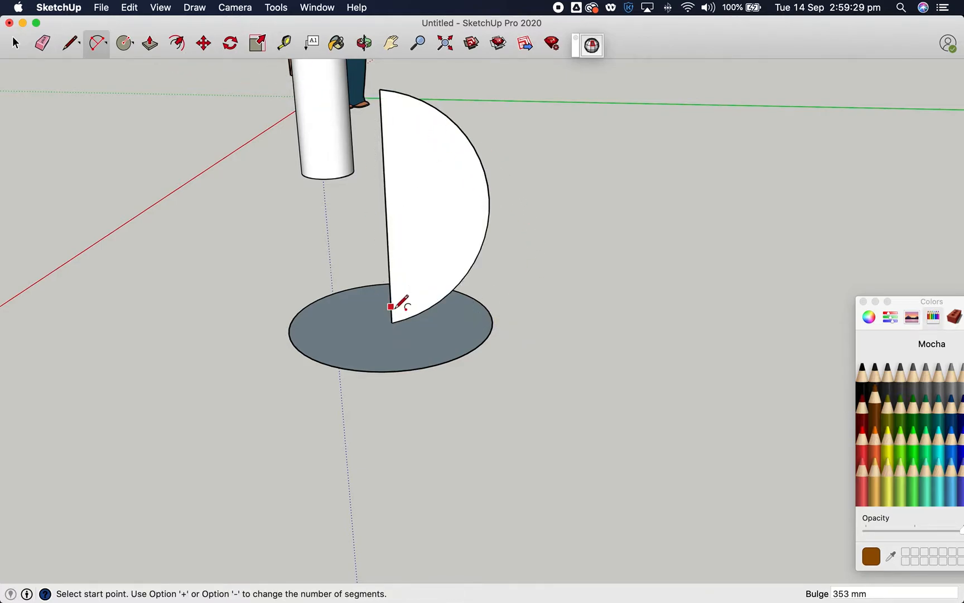
Sweep the upright half-disc around the large circle's face with Follow Me to form a sphere.
click(15, 44)
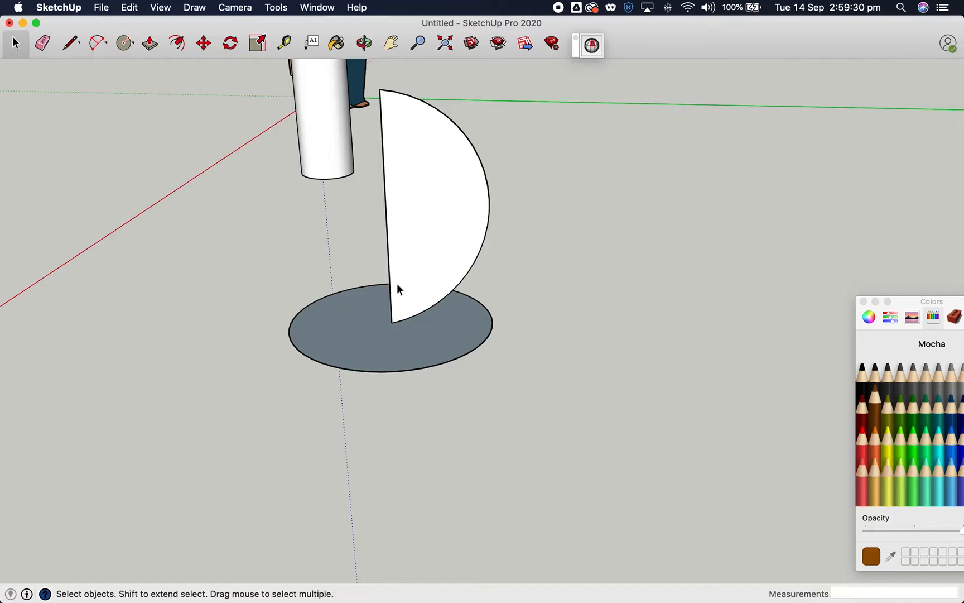
click(385, 341)
click(275, 7)
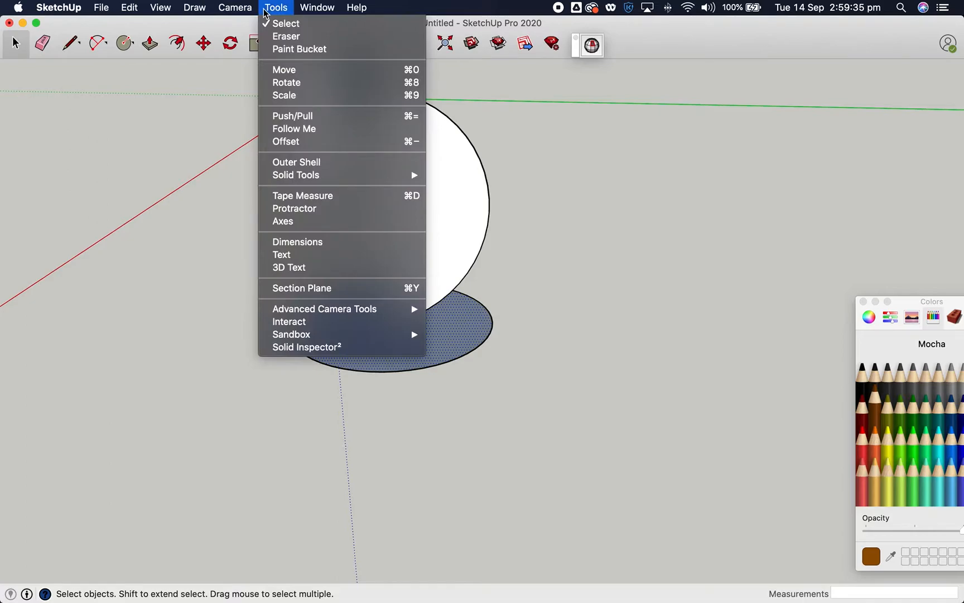
click(301, 132)
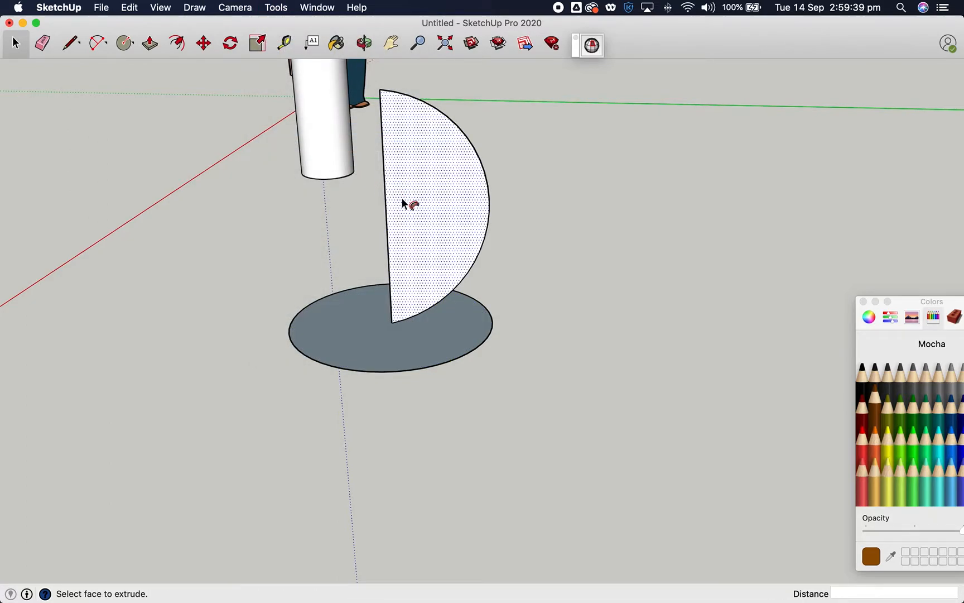
click(415, 204)
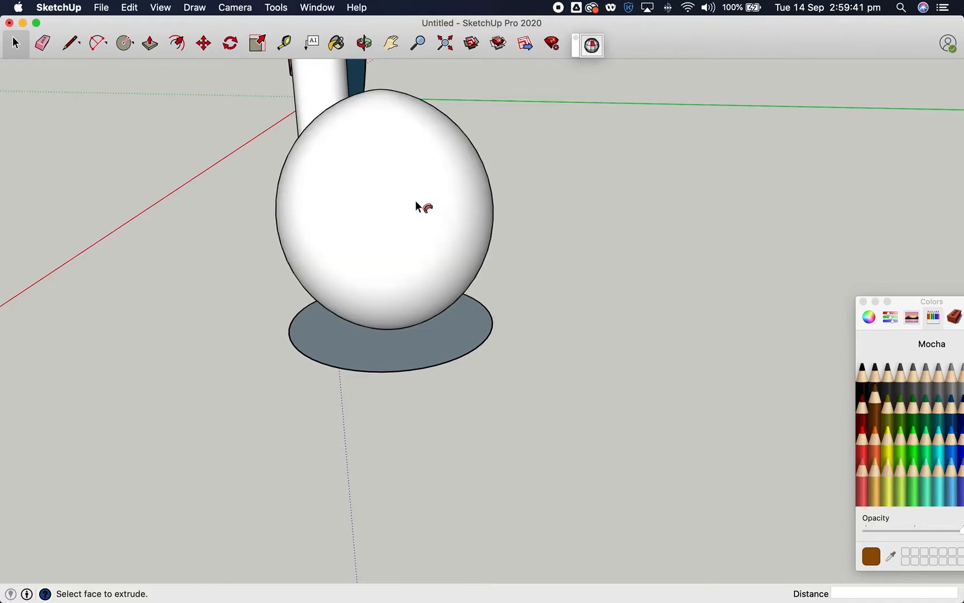
Delete the leftover outline and face of the large circle beneath the sphere.
middle_drag(460, 219, 491, 319)
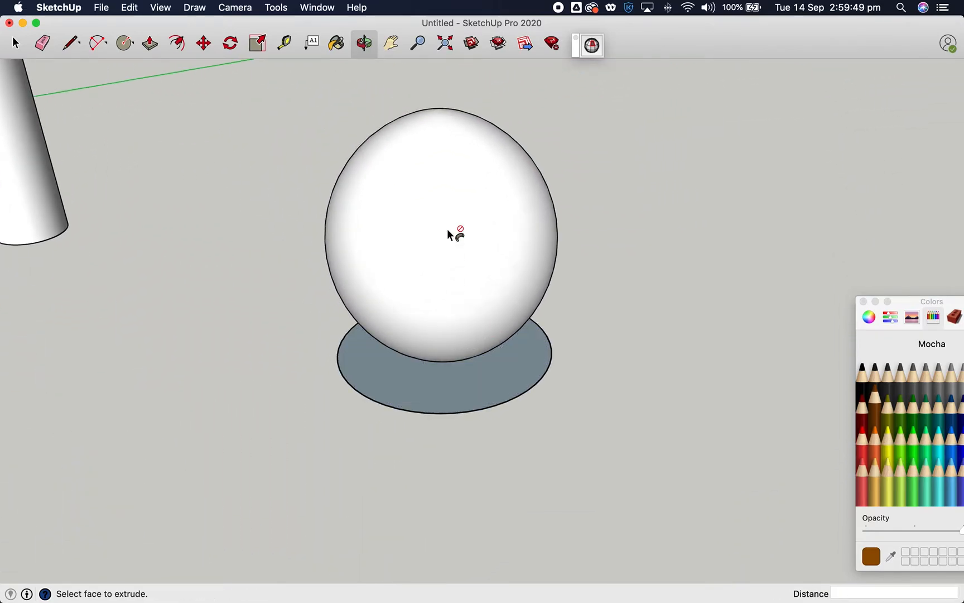
middle_drag(571, 215, 496, 228)
scroll(508, 234, down, 5)
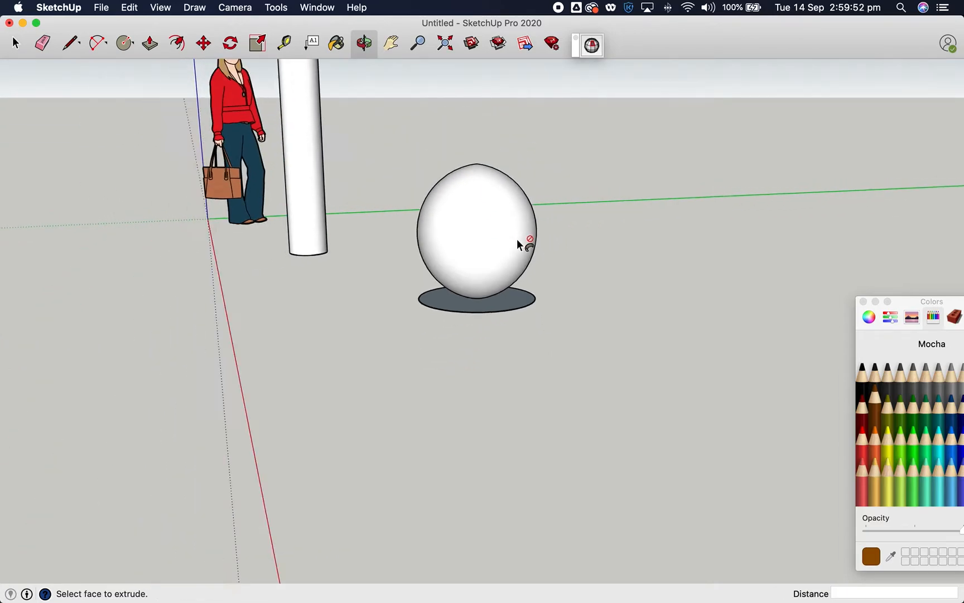
click(18, 43)
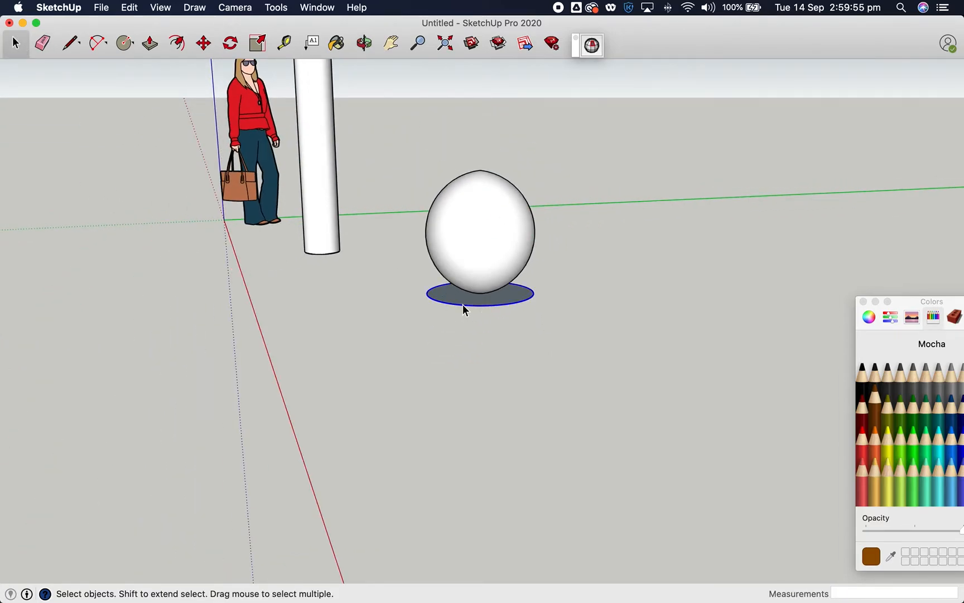
key(Delete)
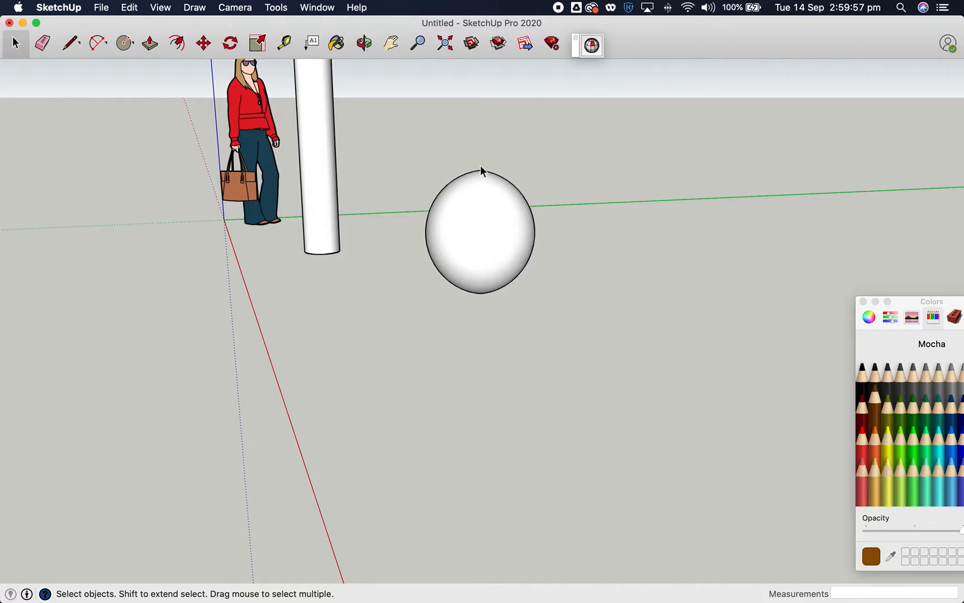
Make the whole sphere a group and the whole cylinder a separate group.
click(483, 219)
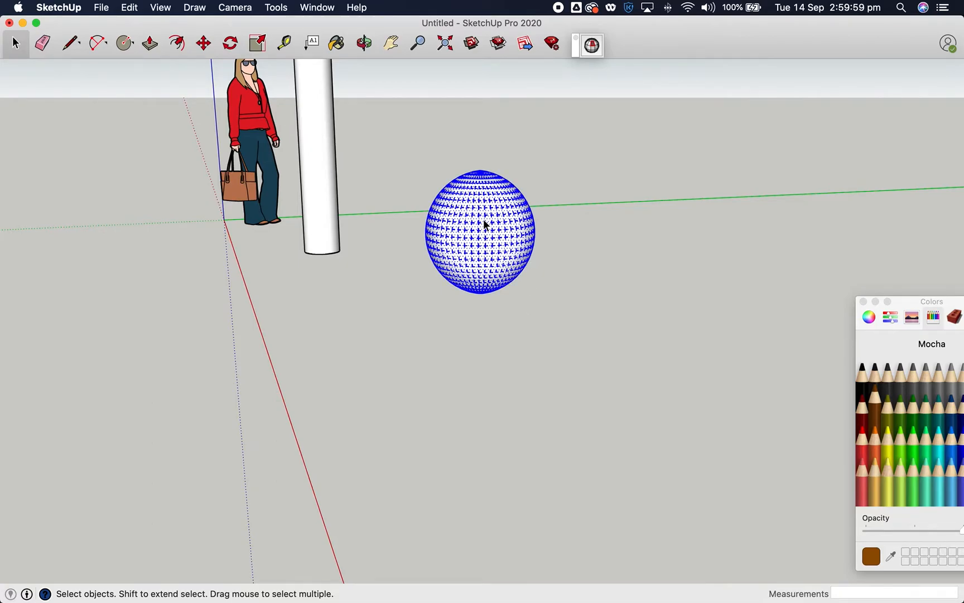
right_click(483, 221)
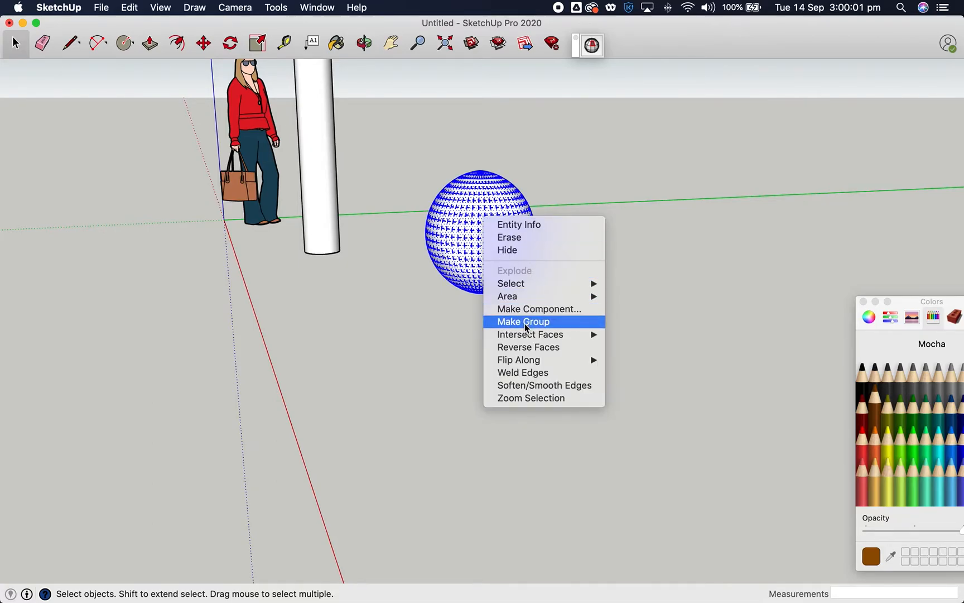
click(525, 323)
click(320, 161)
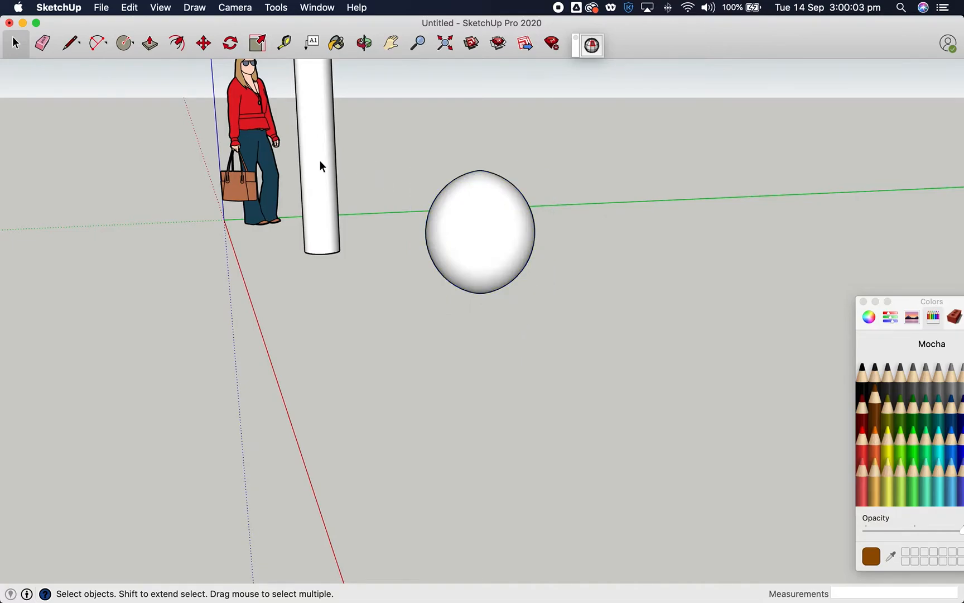
right_click(319, 160)
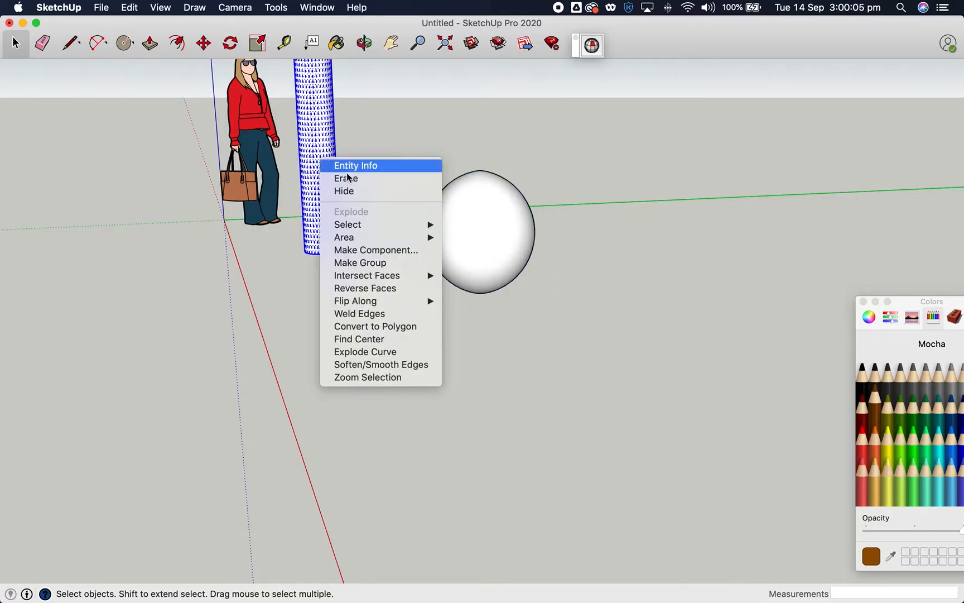
click(360, 263)
Move the sphere group by its lower corner to the cylinder's top, and shift it roughly over the cylinder.
scroll(369, 259, down, 5)
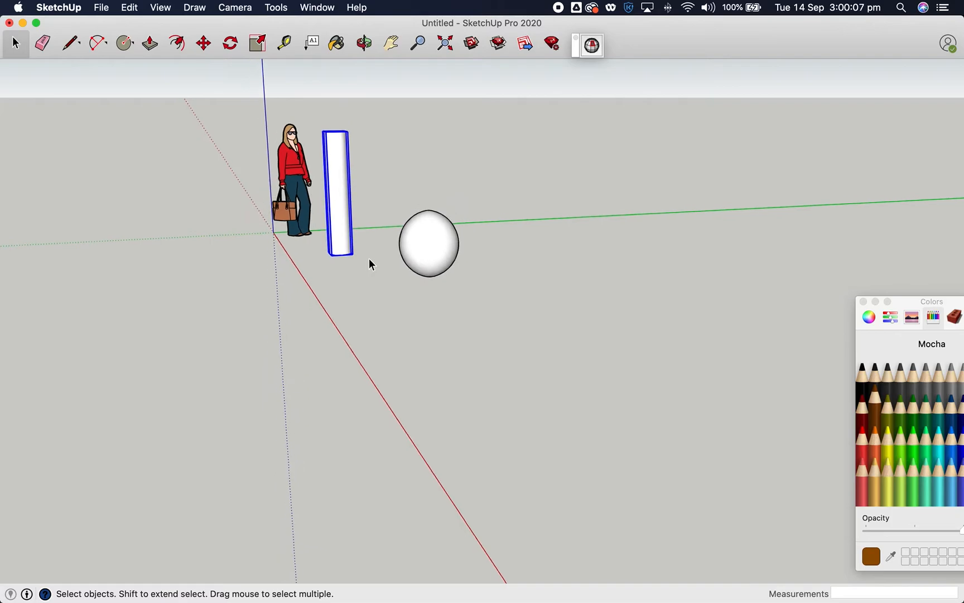
scroll(338, 108, up, 5)
scroll(365, 156, up, 3)
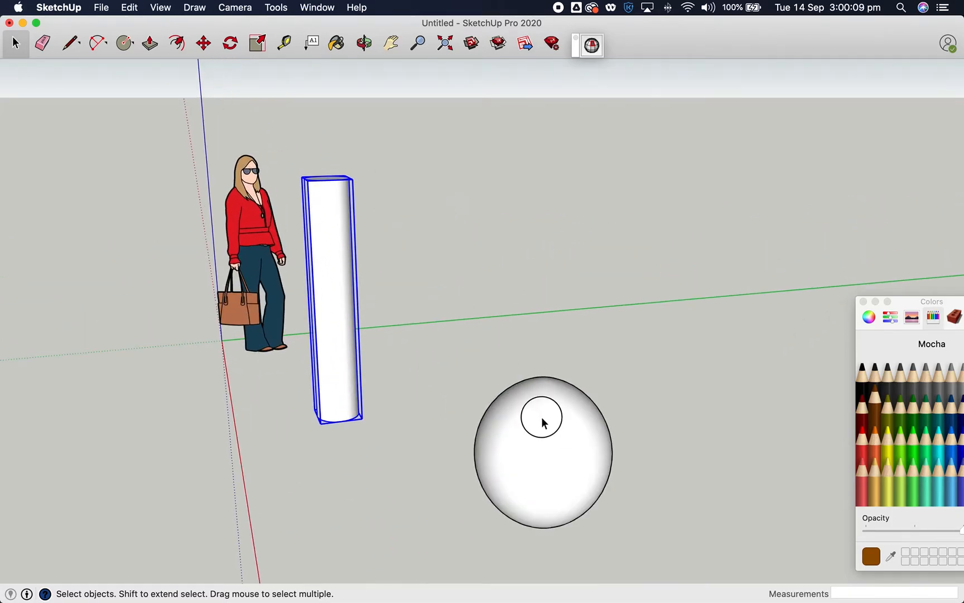
click(542, 417)
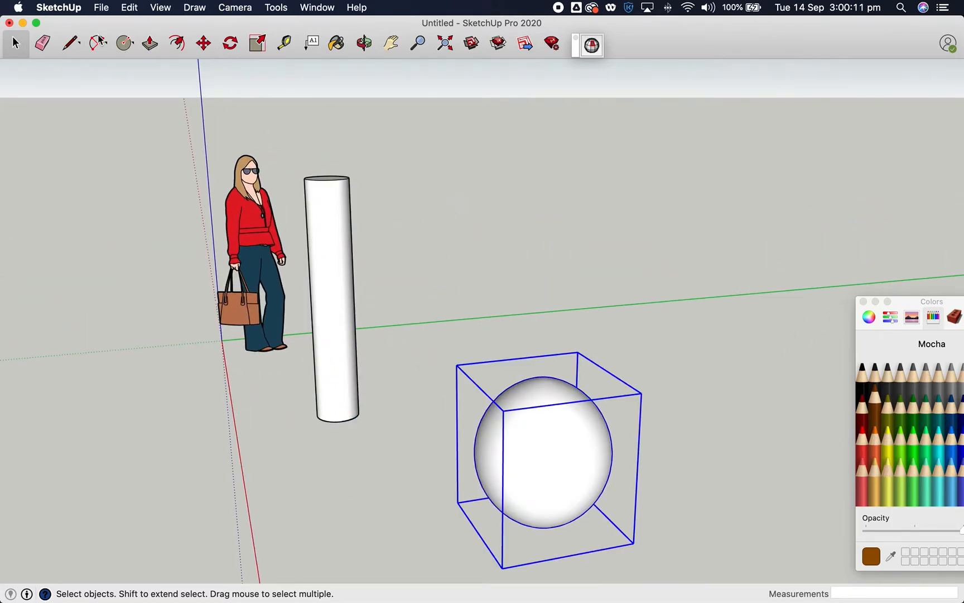
click(203, 43)
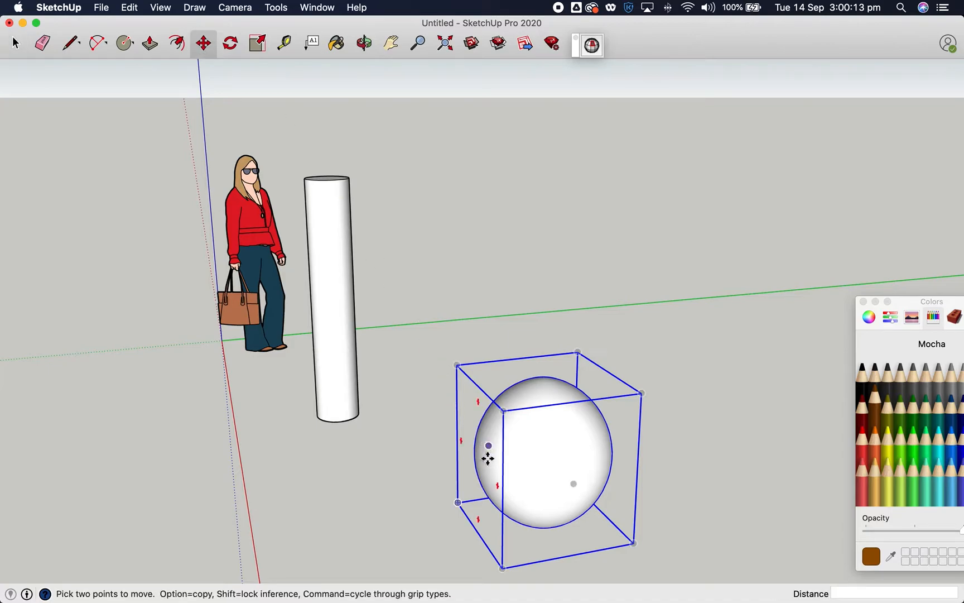
click(458, 499)
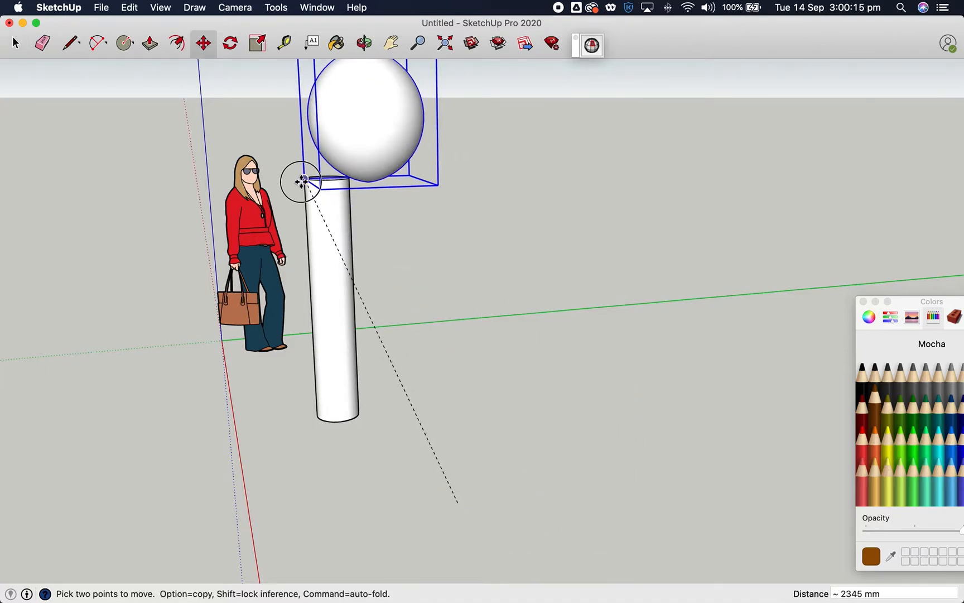
middle_drag(313, 183, 570, 306)
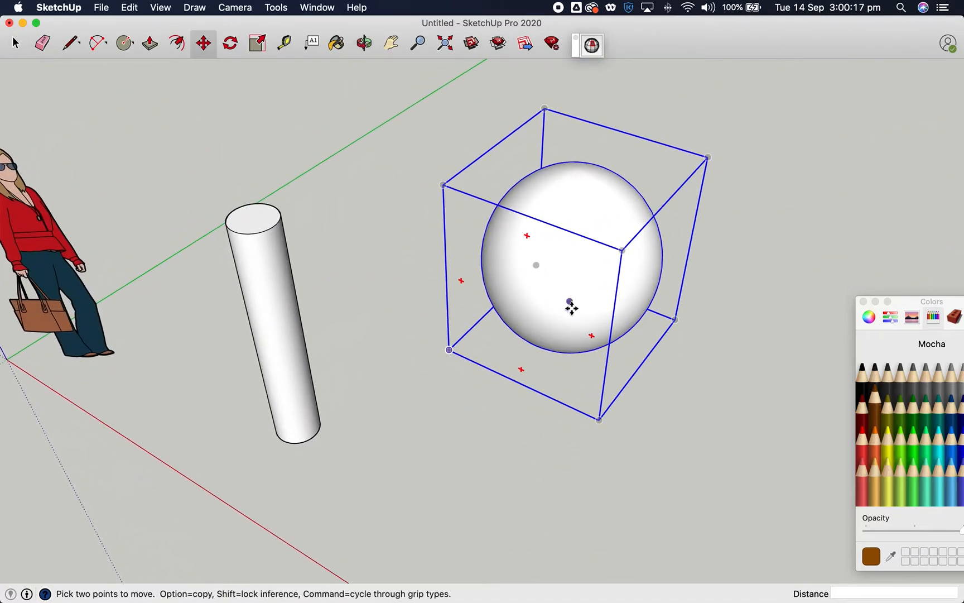
click(580, 345)
click(242, 220)
middle_drag(355, 293, 233, 98)
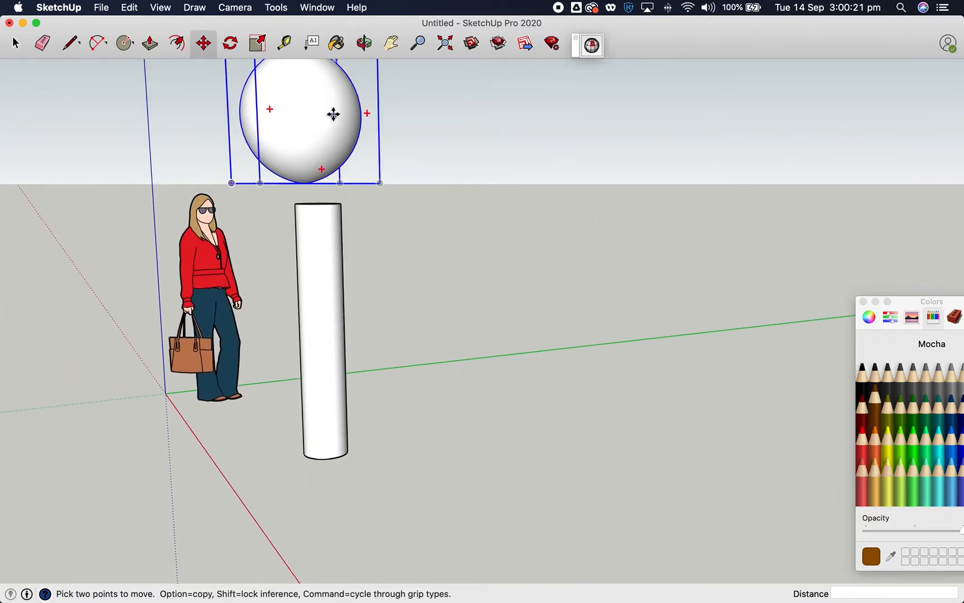
middle_drag(334, 115, 369, 240)
In the standard Front view, lower the sphere 171 mm onto the top of the cylinder.
click(194, 8)
mouse_move(238, 9)
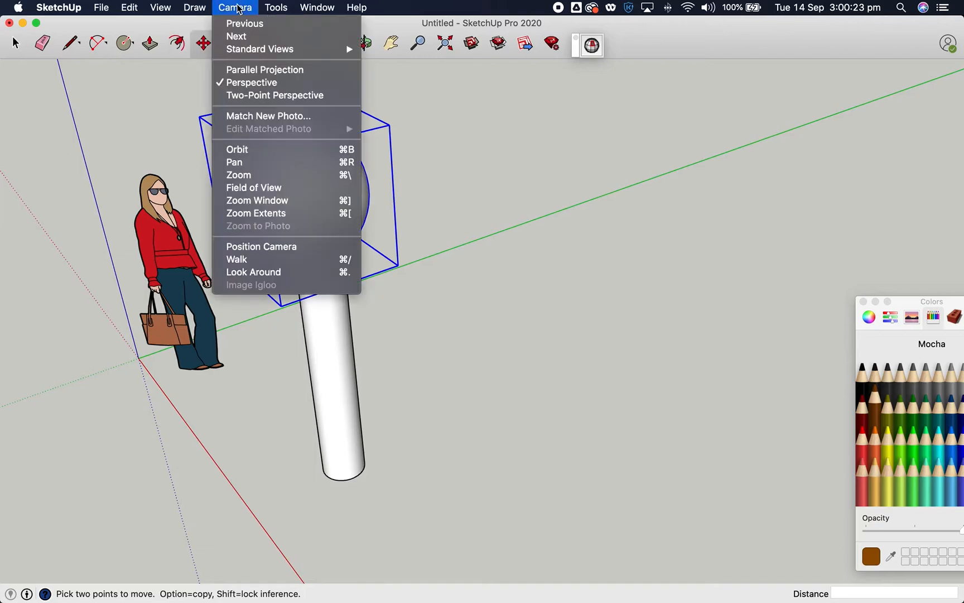
mouse_move(312, 49)
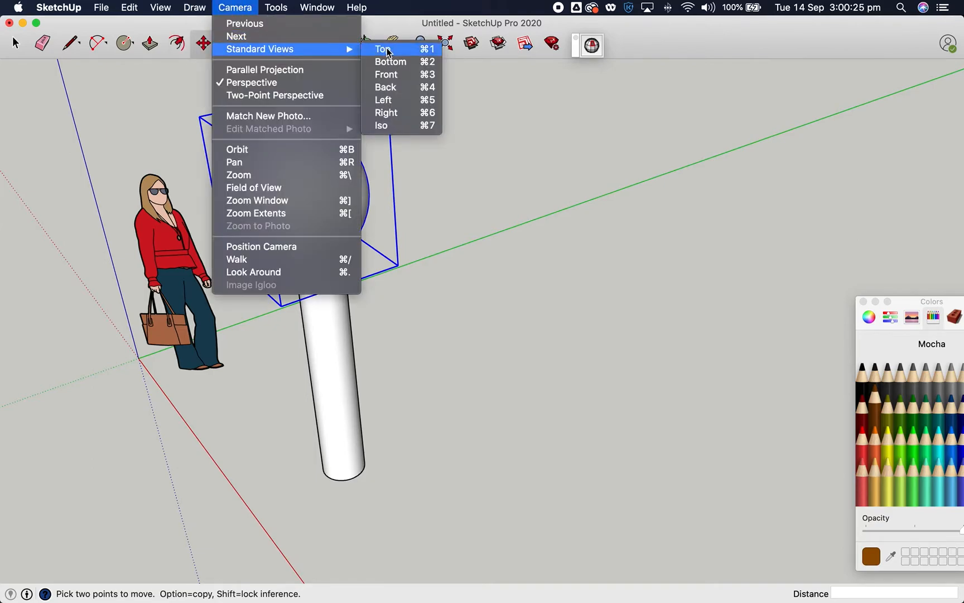
click(395, 74)
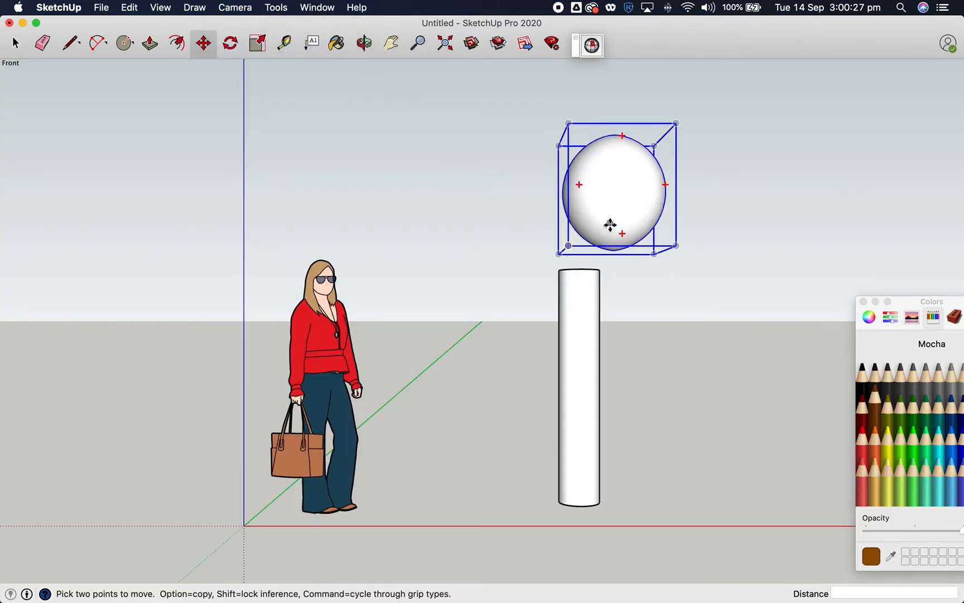
click(615, 212)
click(615, 236)
Using the standard Left view and an angled view, shift the sphere sideways to centre it on the cylinder, the last move being 214 mm.
click(226, 8)
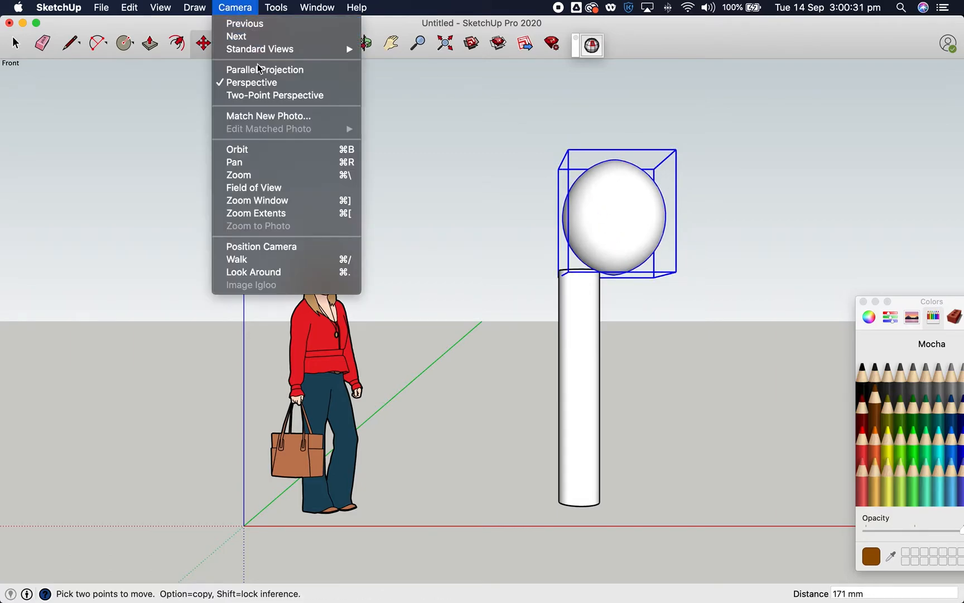
mouse_move(279, 51)
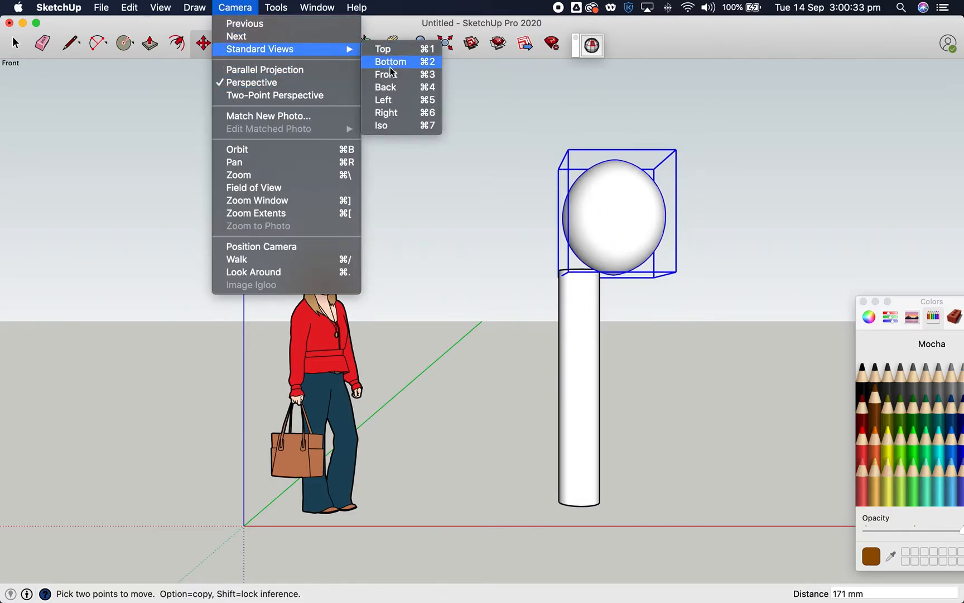
click(396, 104)
drag(504, 224, 489, 226)
middle_drag(616, 245, 170, 252)
middle_drag(655, 271, 532, 309)
drag(595, 236, 563, 237)
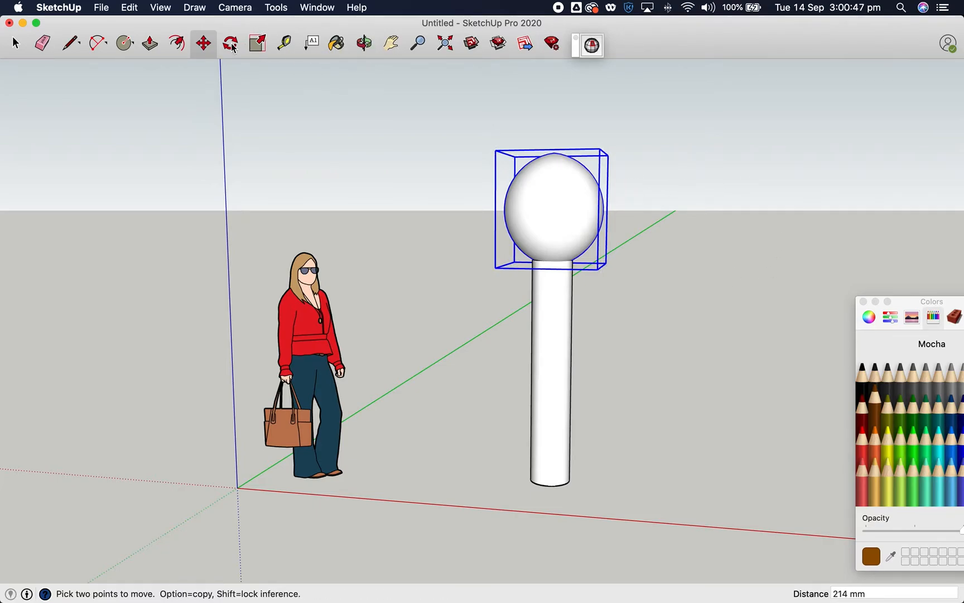
Scale the sphere uniformly about its centre to roughly double its size, and clear the selection.
click(256, 49)
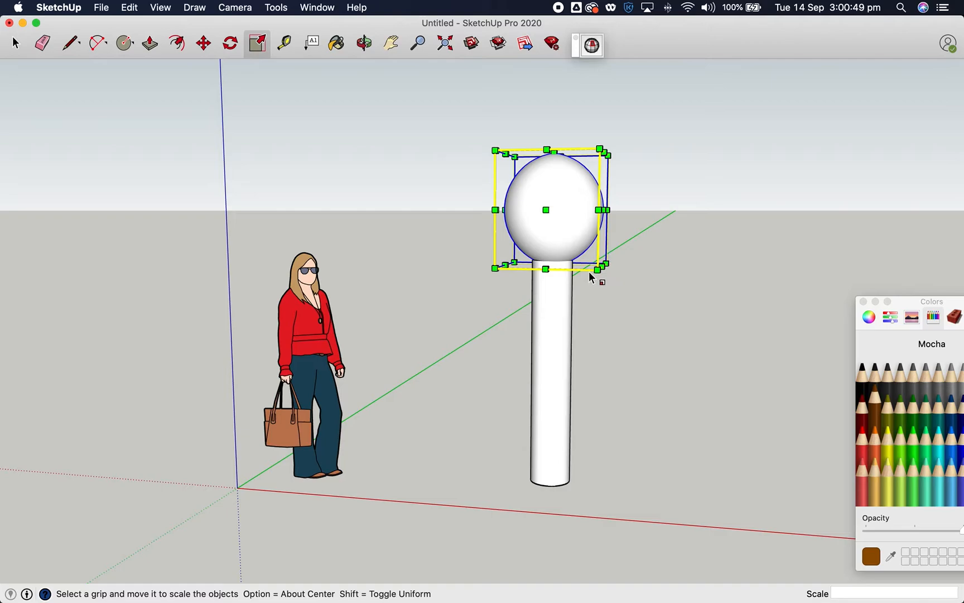
drag(597, 269, 642, 330)
middle_drag(664, 307, 272, 127)
click(15, 43)
click(660, 392)
Combine the cylinder and the sphere into one component with the definition name "tree".
click(550, 387)
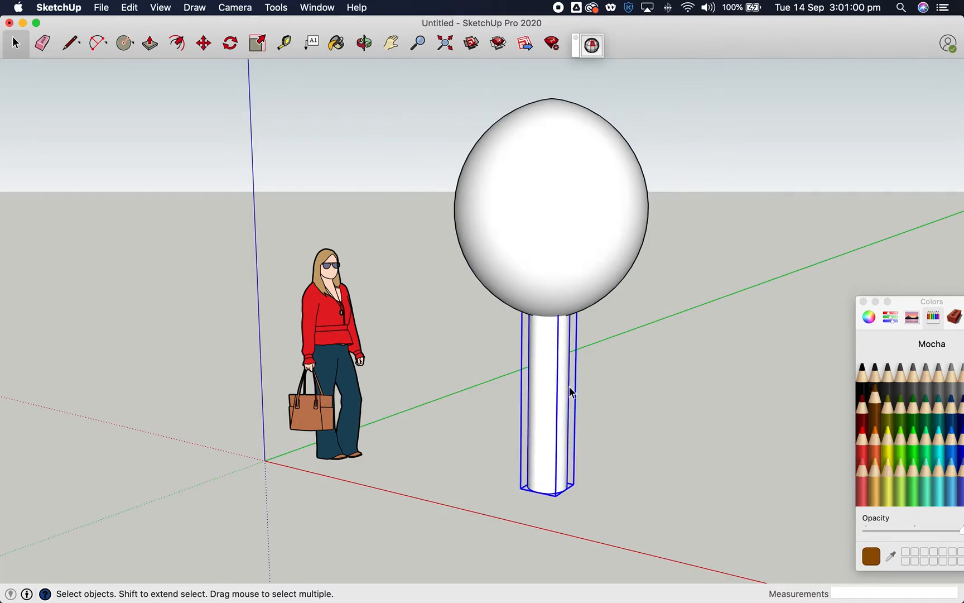
shift+click(566, 256)
right_click(549, 260)
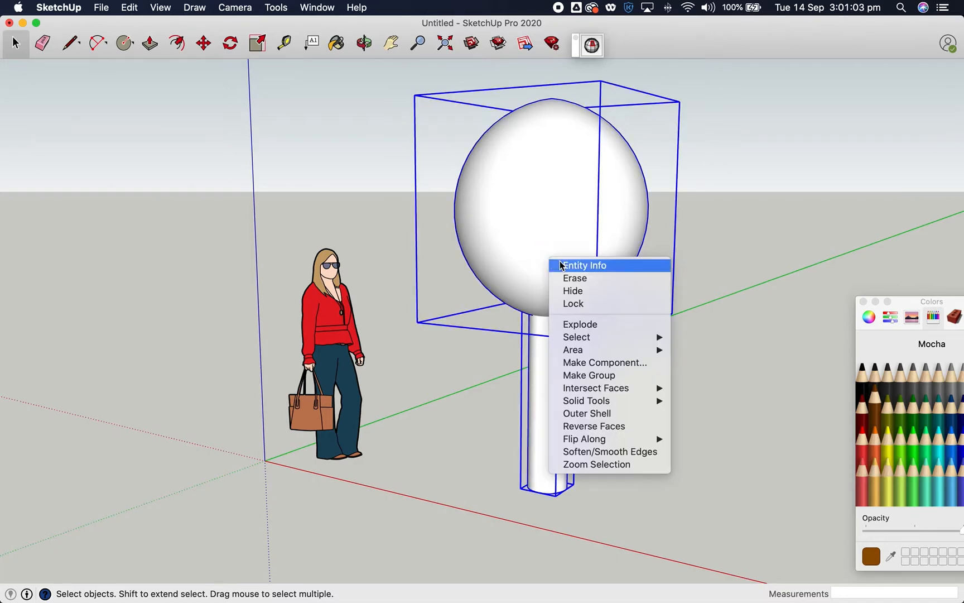
click(605, 364)
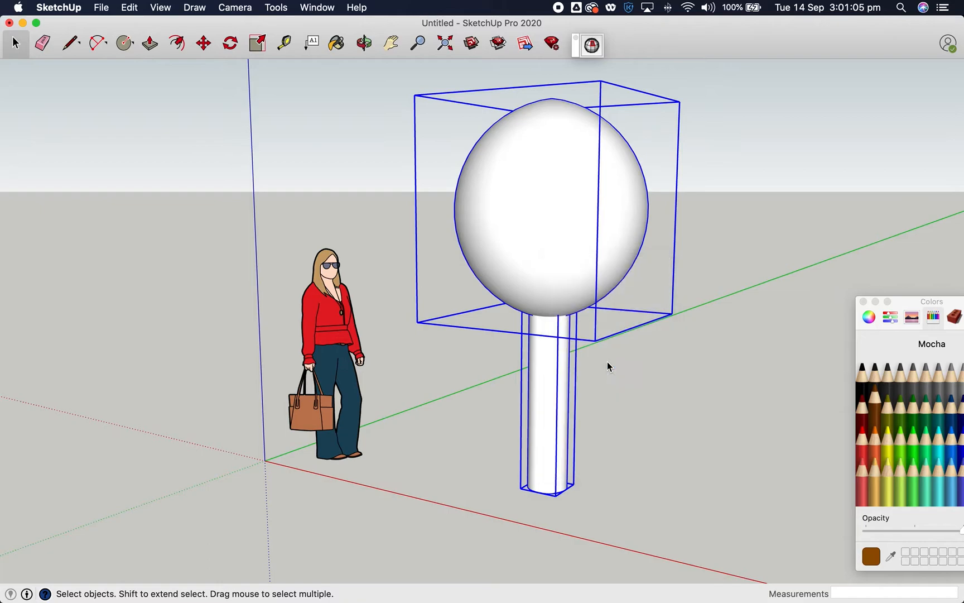
text(tree)
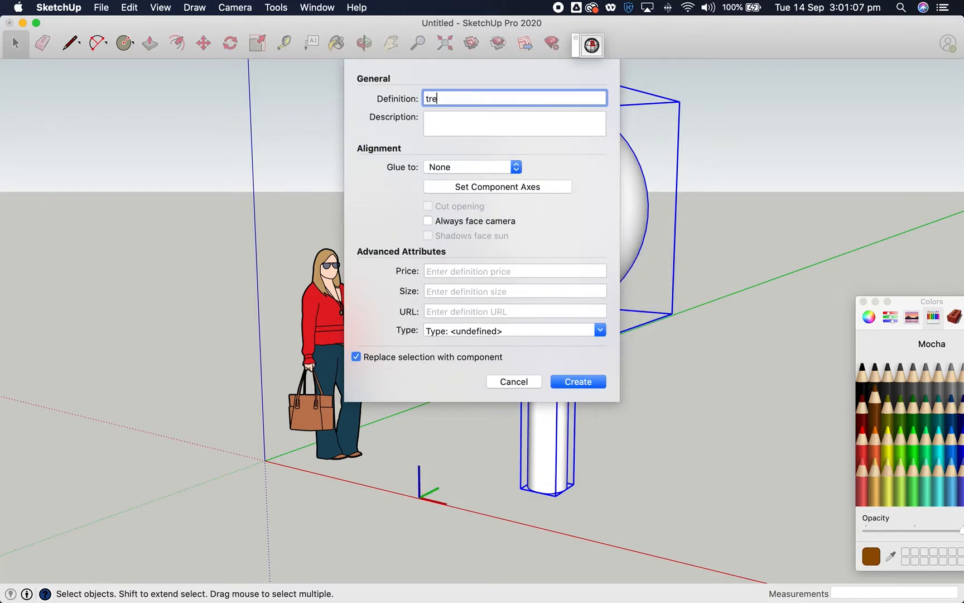
key(Return)
click(695, 431)
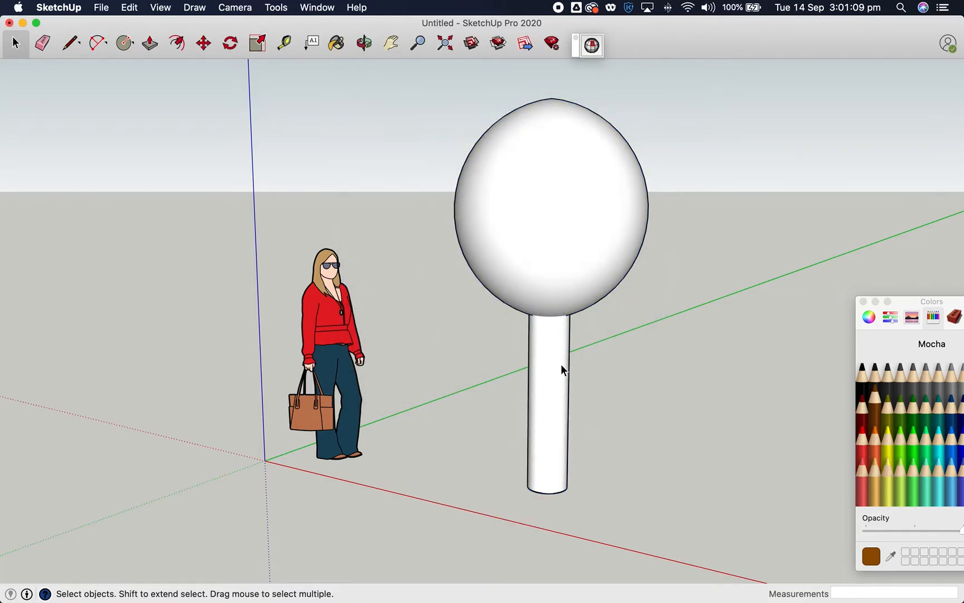
Copy the tree component 925 mm along the green axis, away from the scale figure.
middle_drag(562, 364, 461, 301)
click(480, 293)
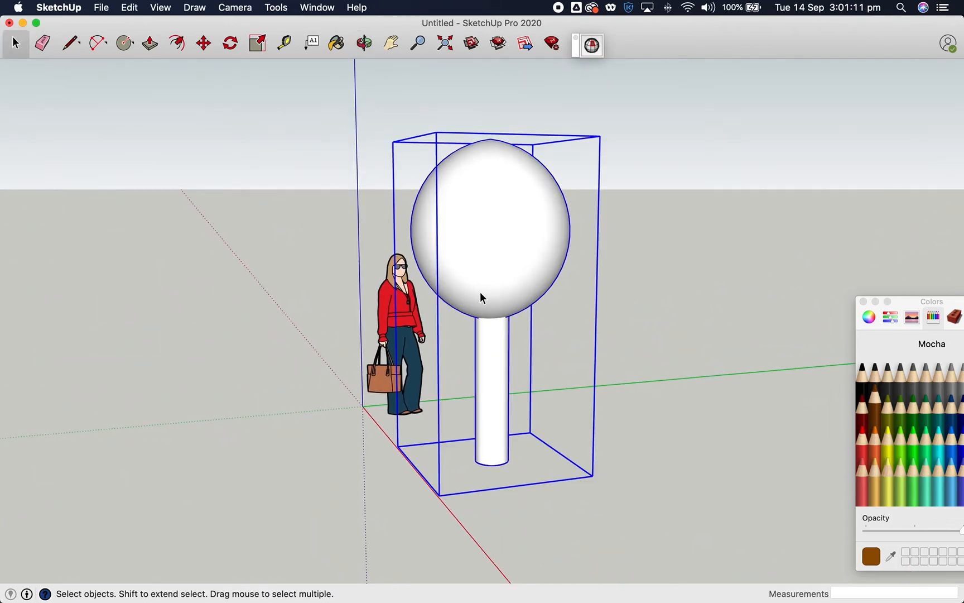
click(202, 44)
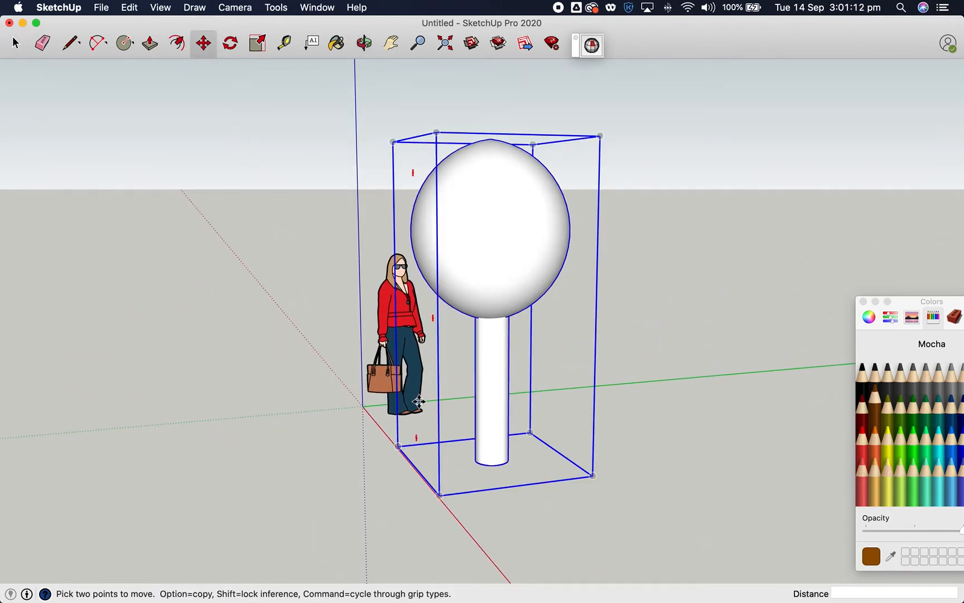
click(439, 494)
alt+drag(439, 494, 548, 481)
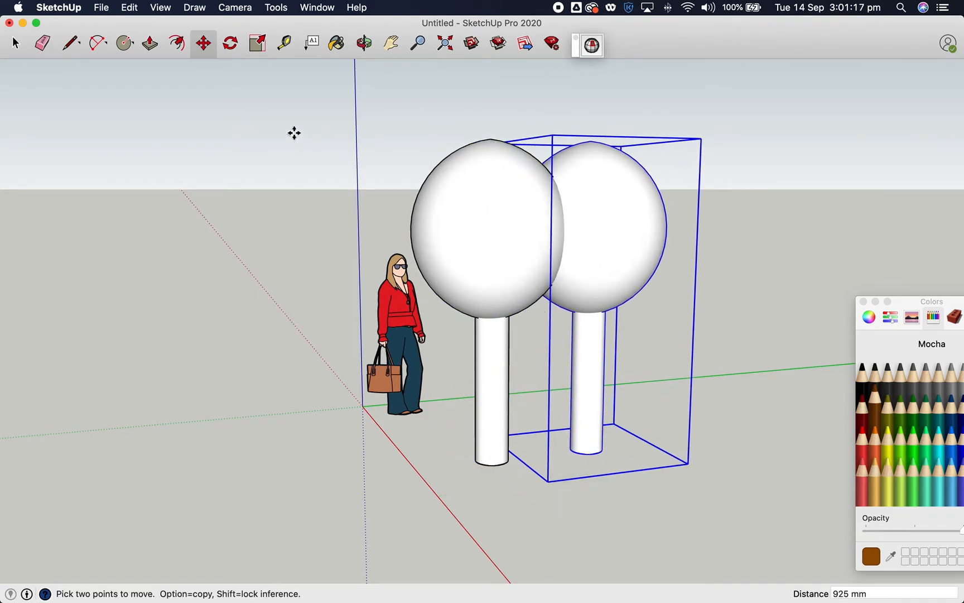
Rotate the copied tree 30 degrees about its trunk base, tilting it away from the original.
click(229, 44)
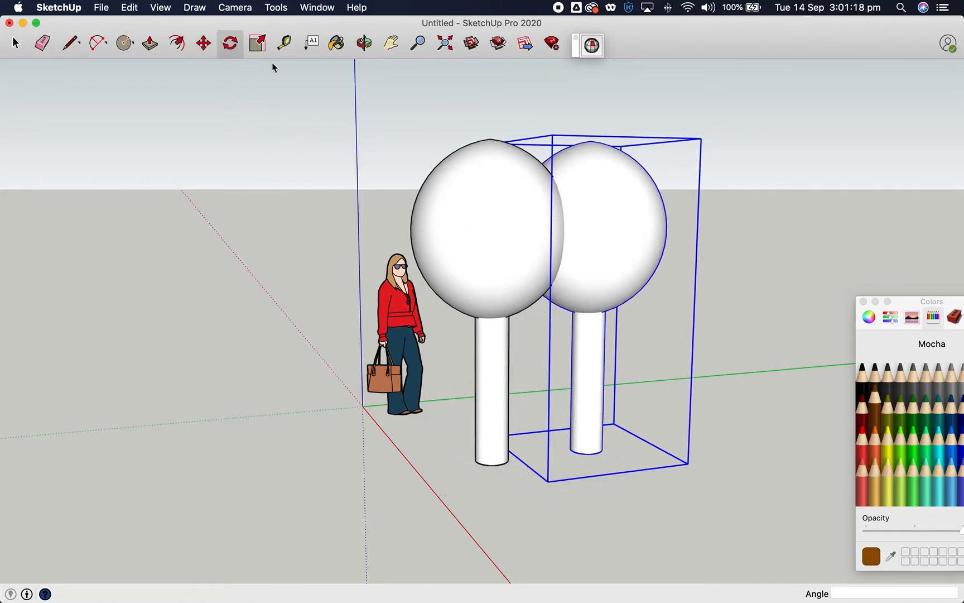
click(586, 453)
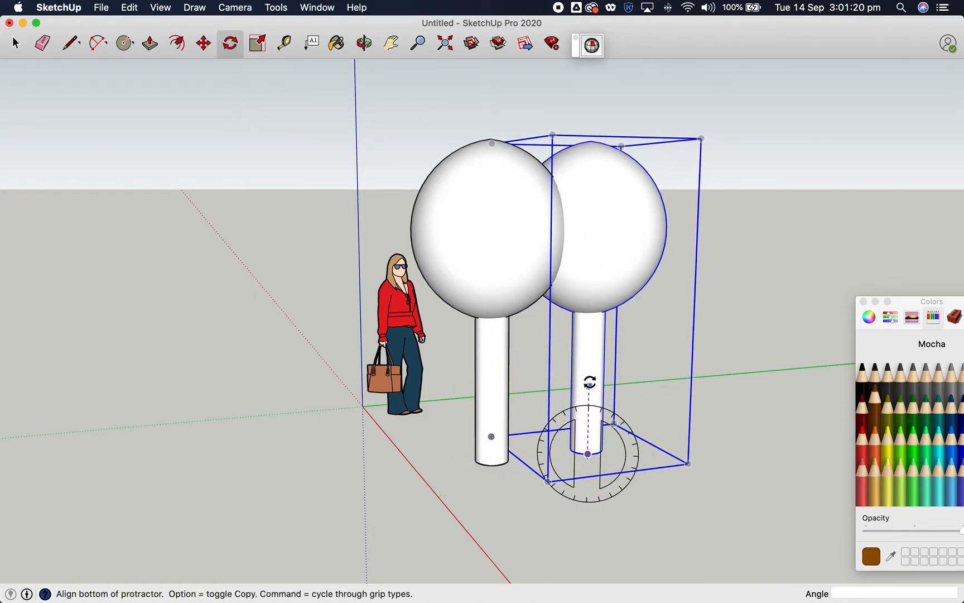
click(590, 343)
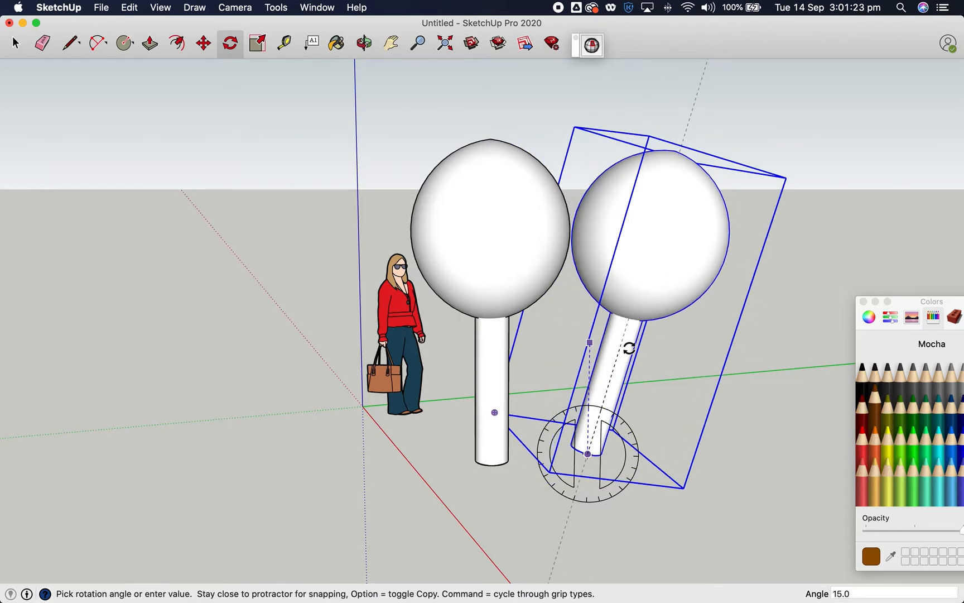
click(655, 361)
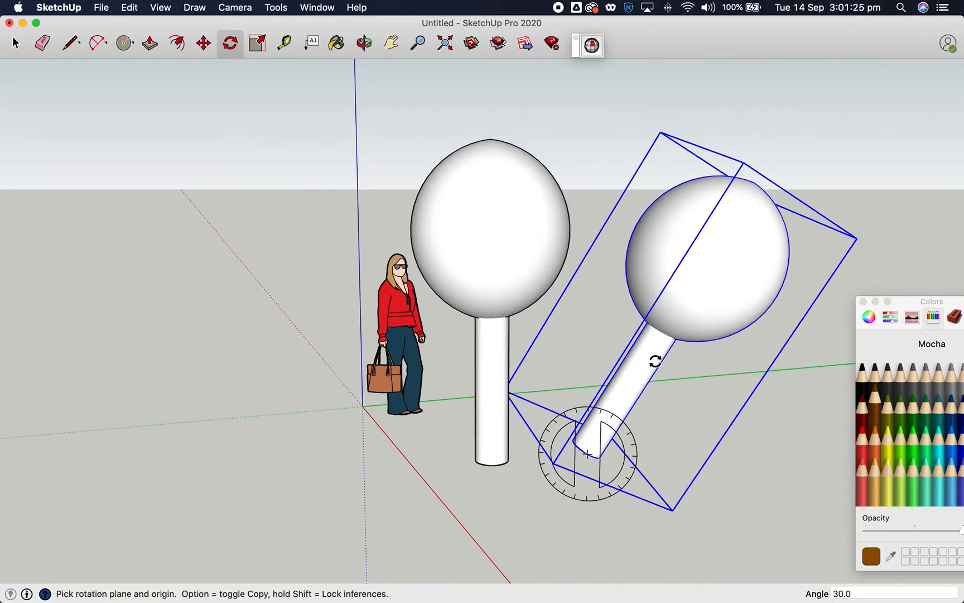
Scale the tilted tree copy uniformly to 0.50 and move its base against the original's trunk, forming a side branch.
click(257, 43)
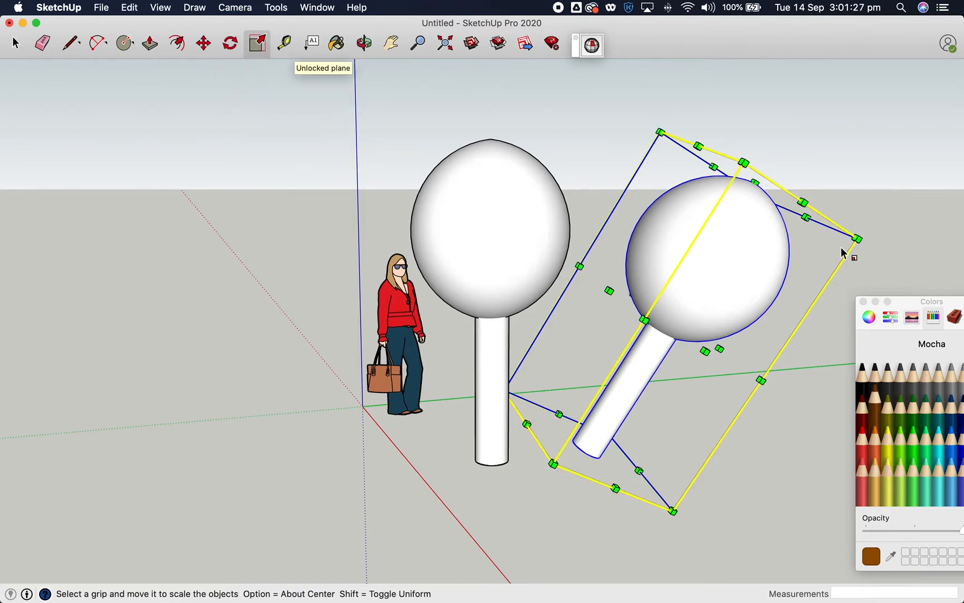
drag(857, 238, 746, 265)
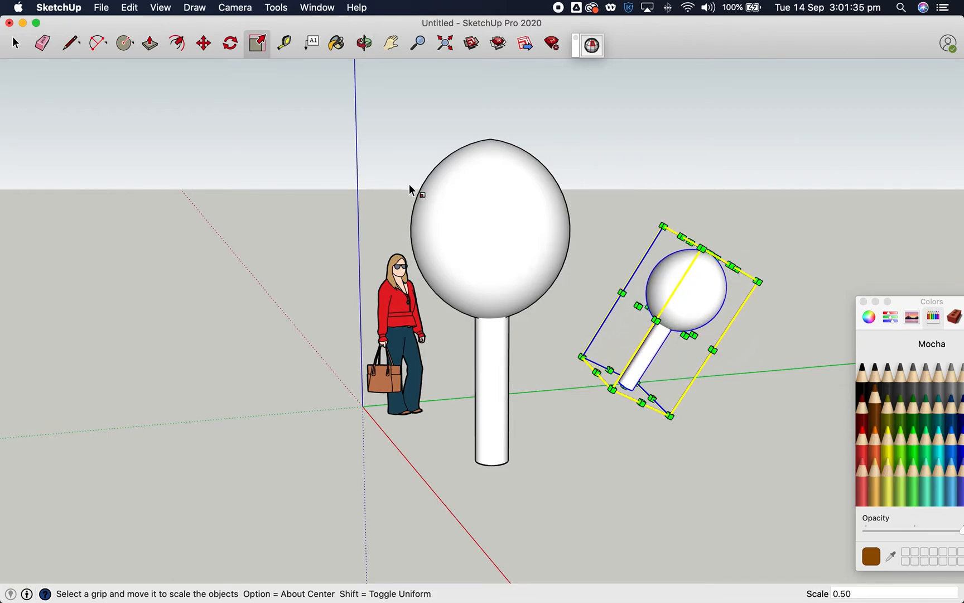
click(204, 45)
click(629, 379)
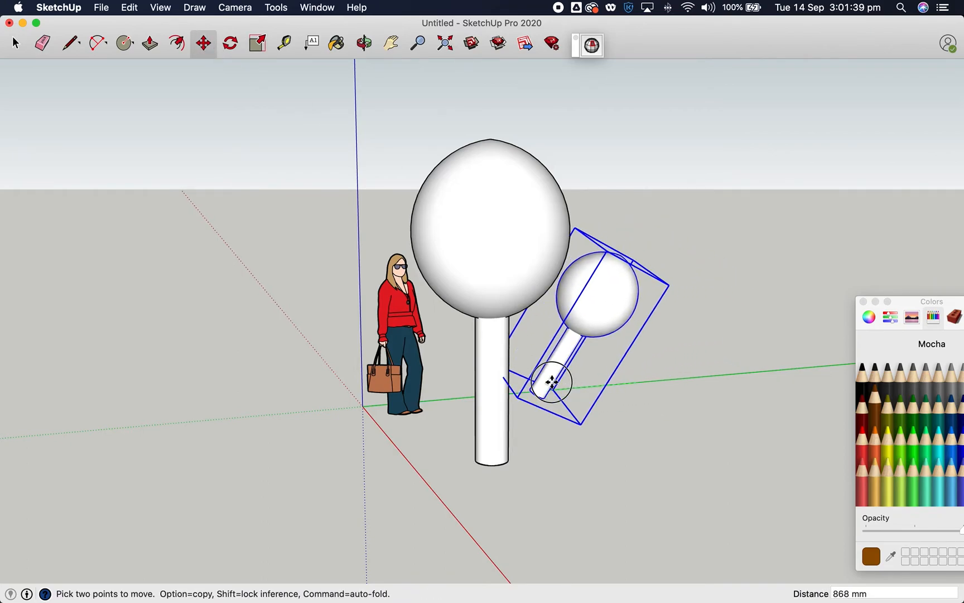
click(514, 391)
click(513, 390)
click(514, 392)
middle_drag(544, 402, 351, 360)
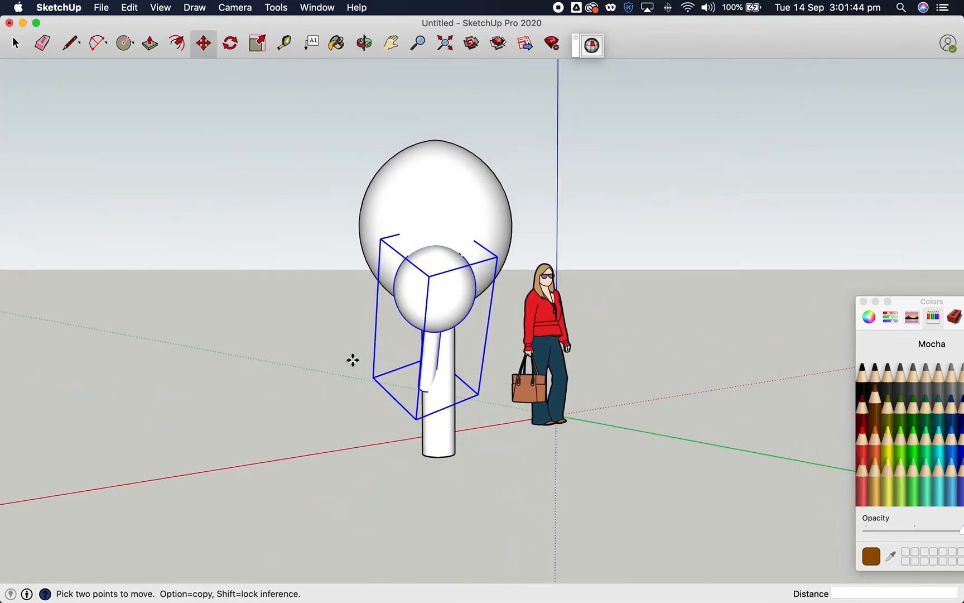
click(435, 354)
middle_drag(445, 355, 795, 380)
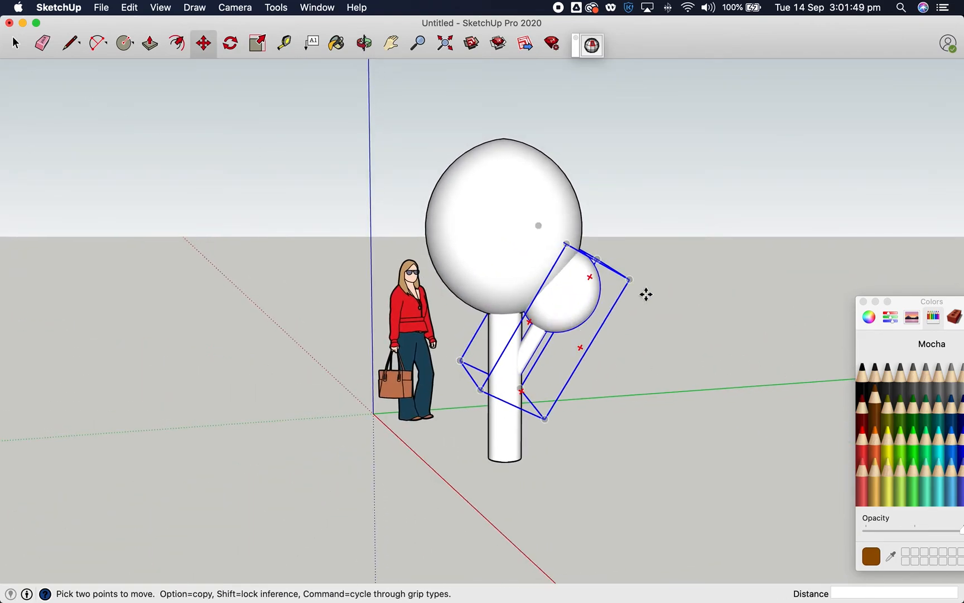
click(21, 44)
click(631, 188)
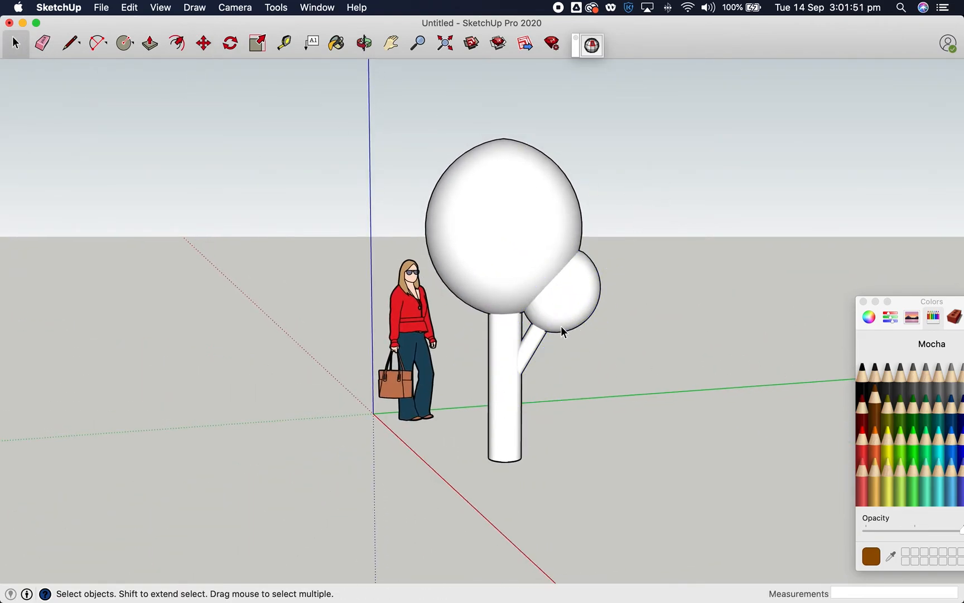
Combine the large tree and the small branch tree into one component with the definition name "complet".
click(572, 298)
shift+click(528, 223)
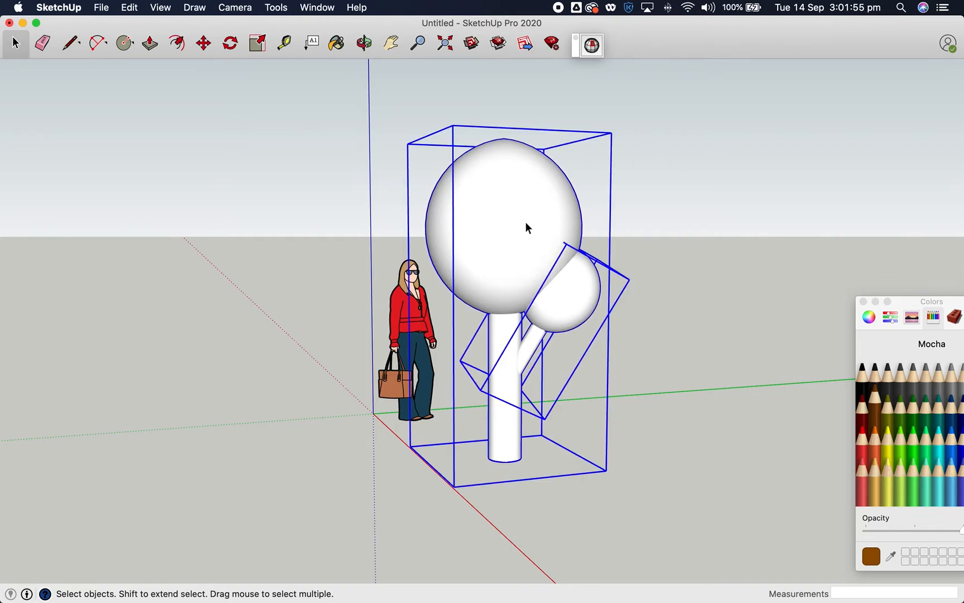
right_click(525, 221)
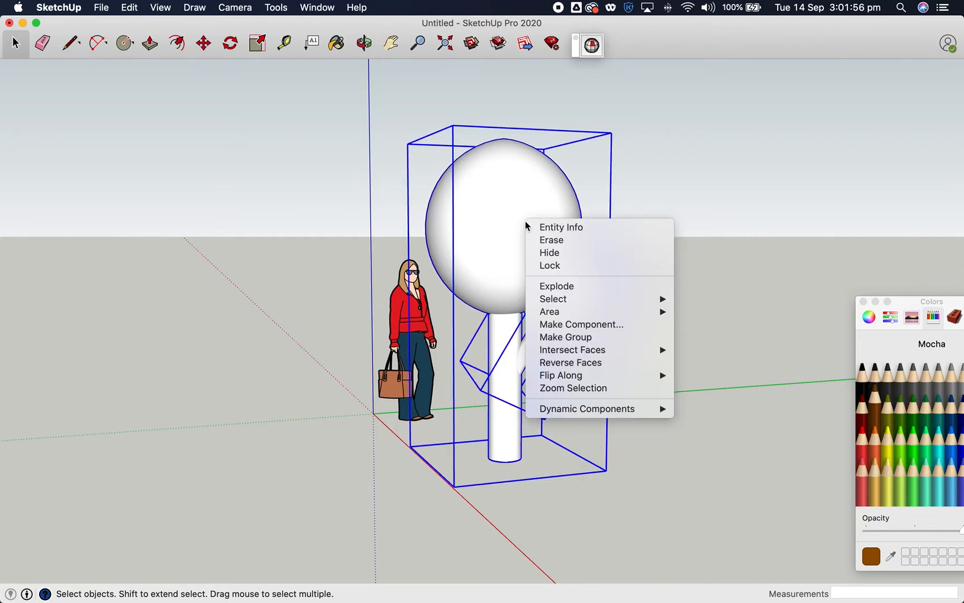
click(581, 324)
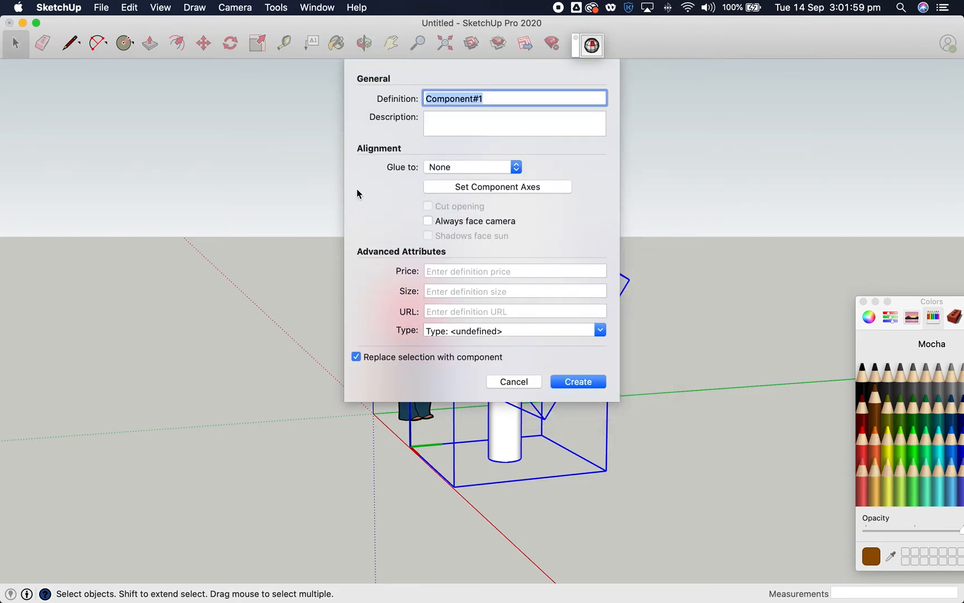
text(complet)
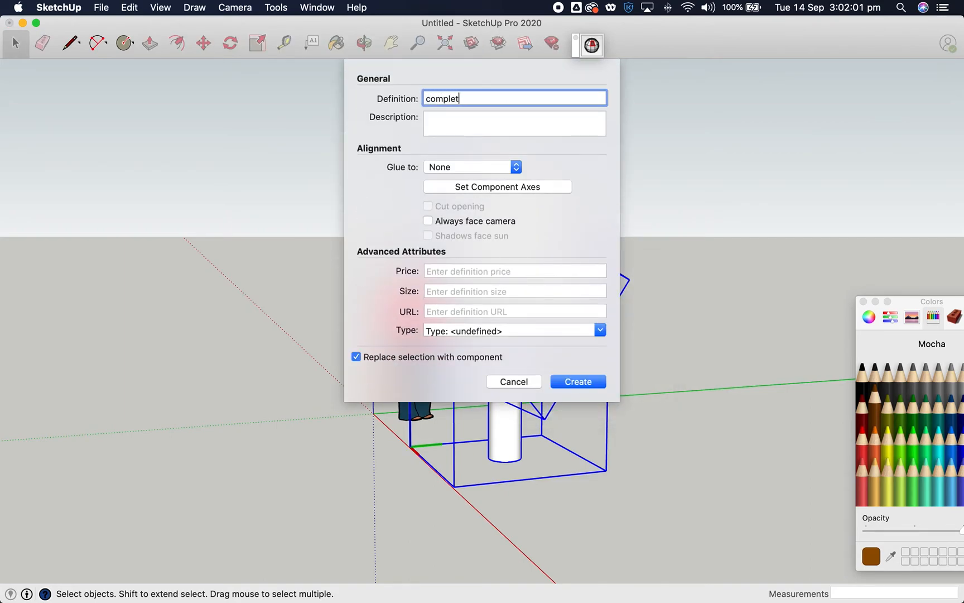
key(Return)
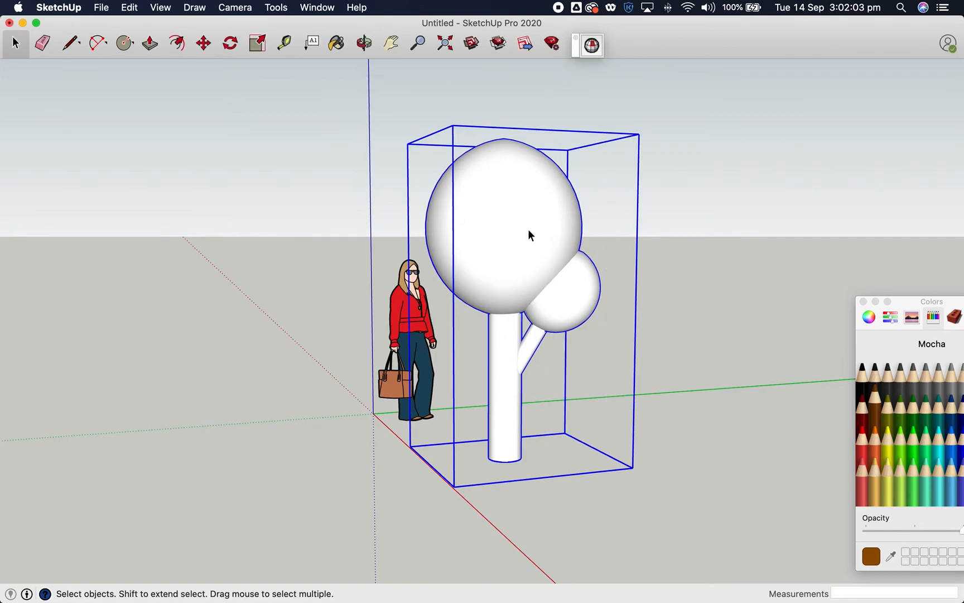
click(686, 293)
Paint the trunk cylinder inside the nested tree component with the Mocha colour, and leave component editing.
key(o)
drag(584, 316, 436, 294)
key(space)
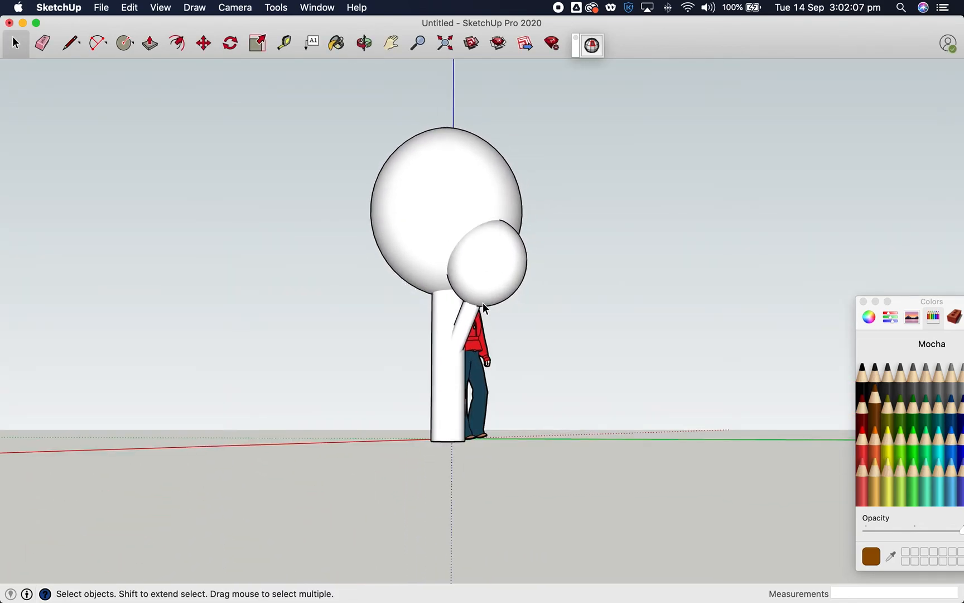
key(o)
drag(483, 257, 569, 347)
key(space)
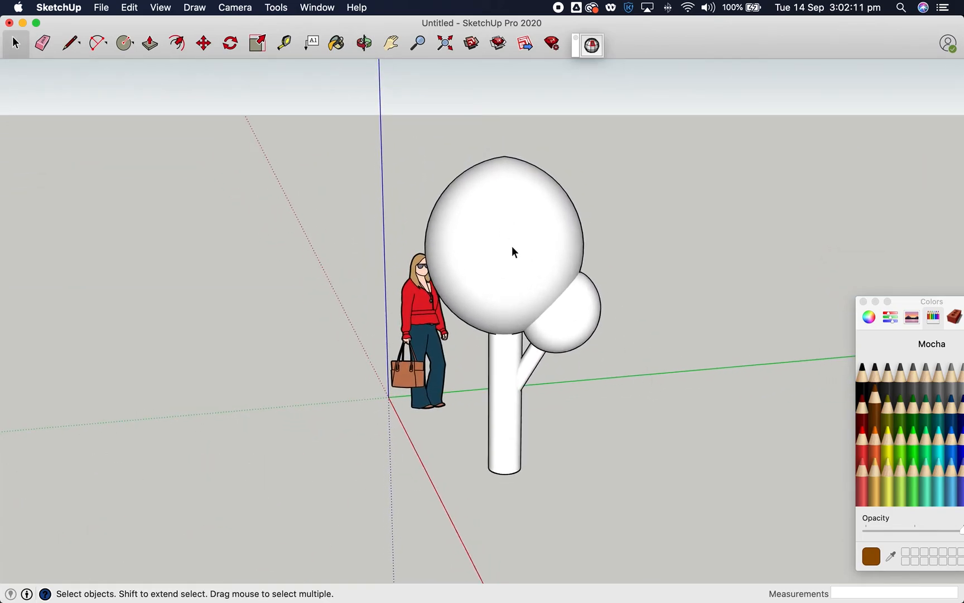
double_click(508, 379)
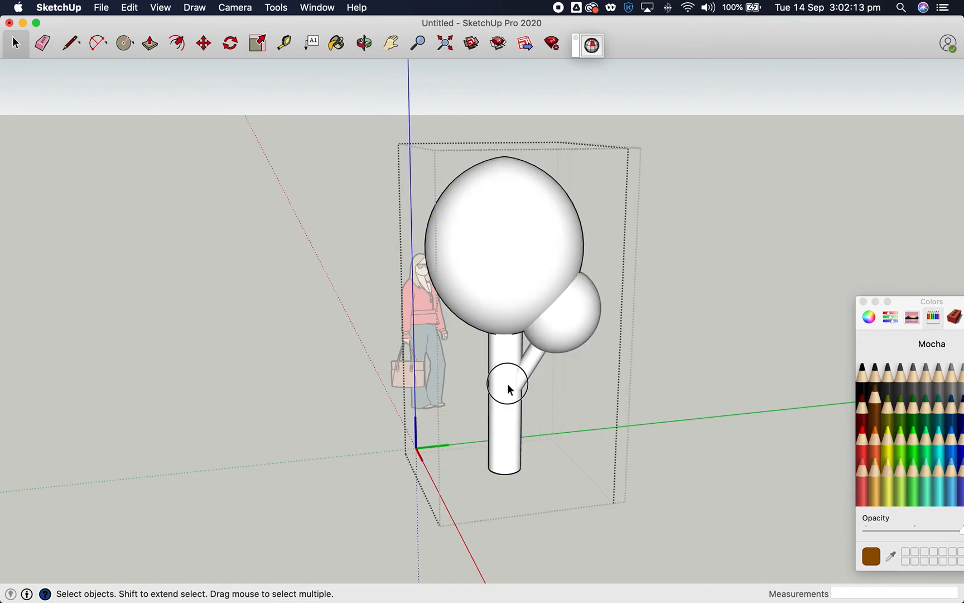
click(507, 385)
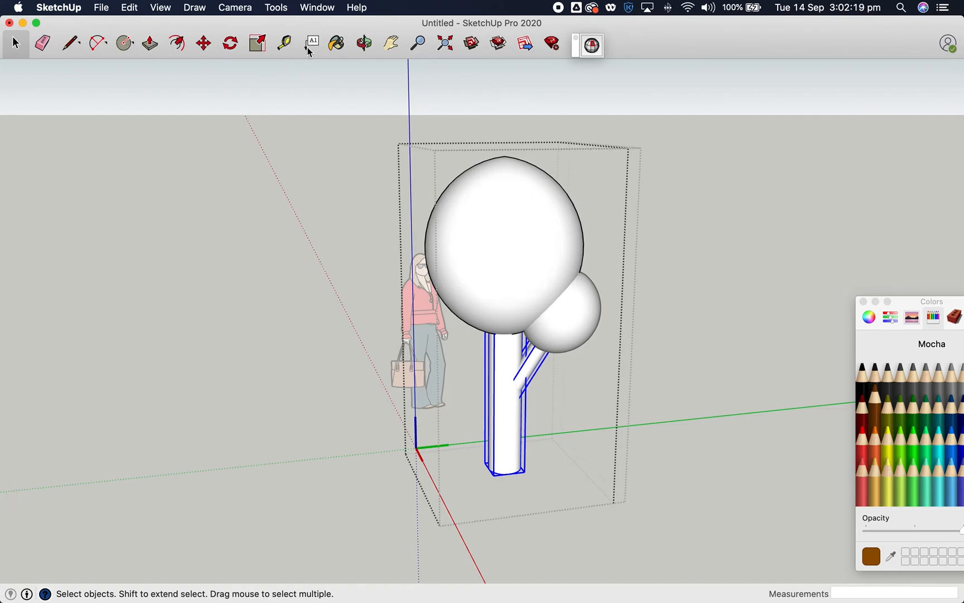
key(b)
click(514, 343)
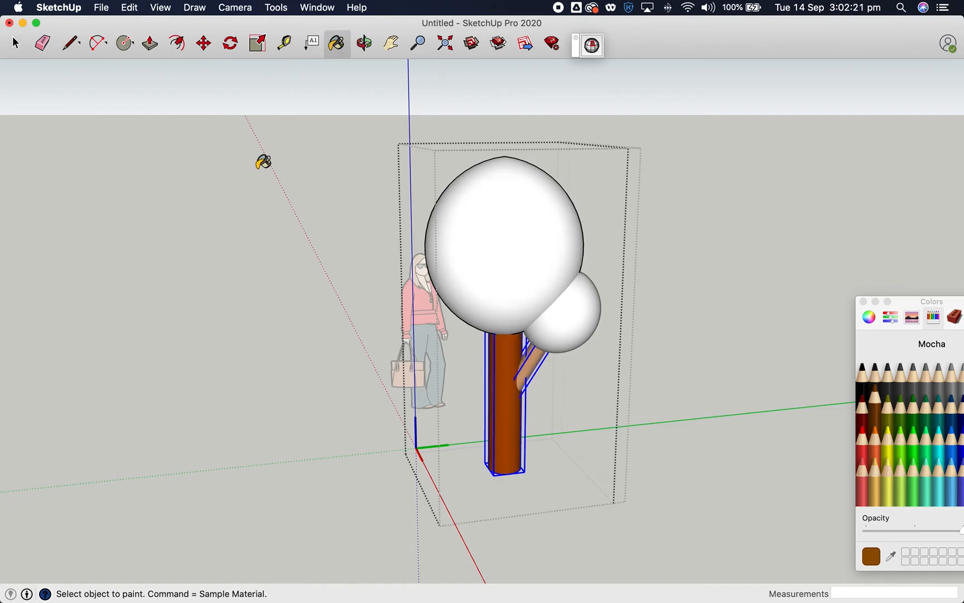
click(15, 43)
click(312, 260)
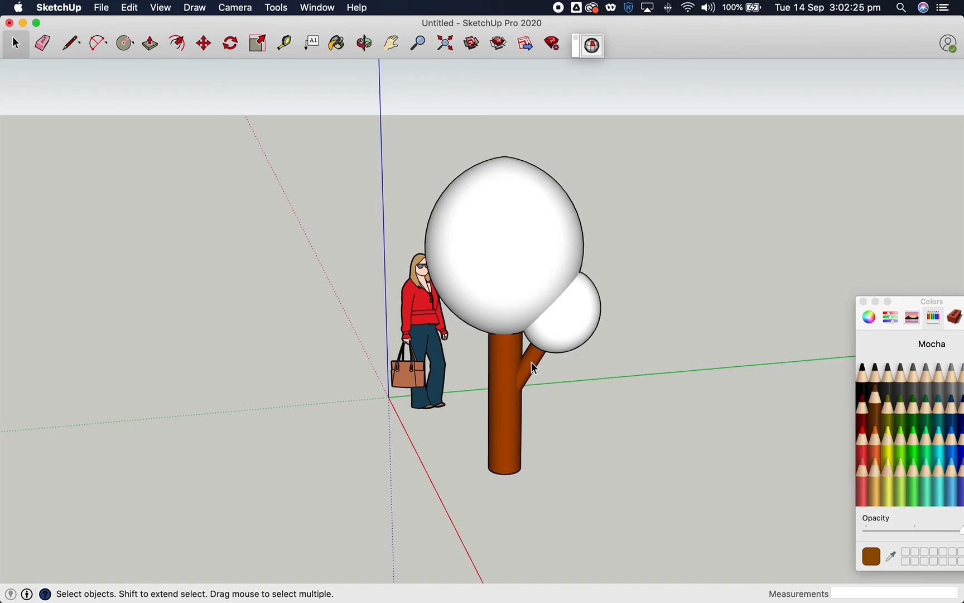
Paint the crown sphere's surface inside the nested tree component with the Asparagus colour, and leave component editing.
click(490, 227)
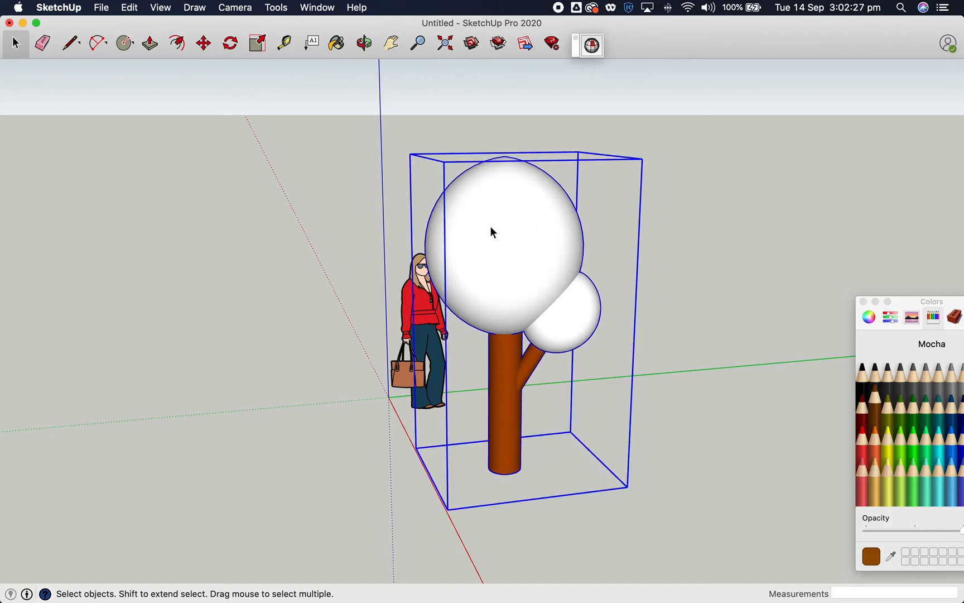
double_click(490, 229)
double_click(490, 229)
click(490, 228)
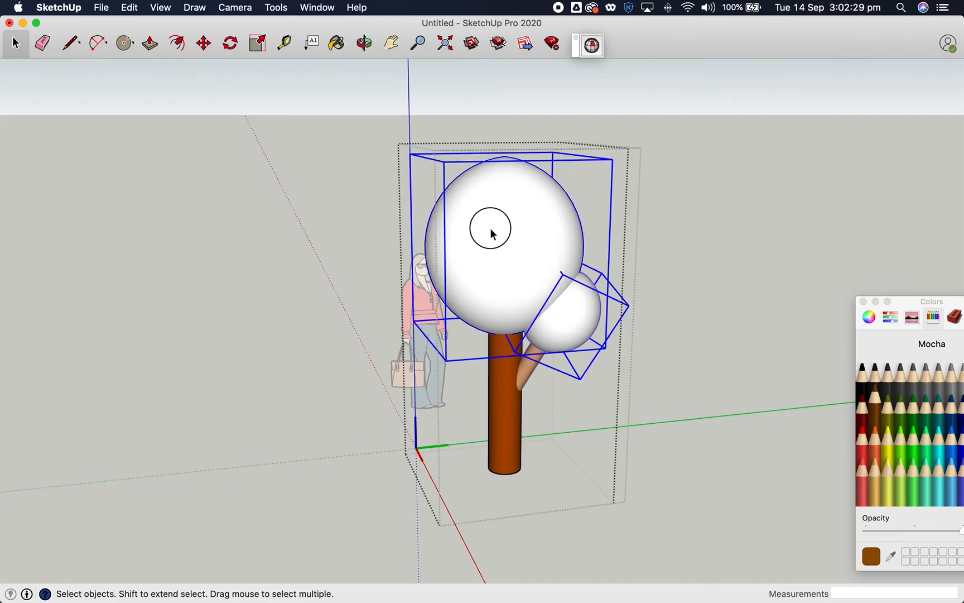
double_click(489, 228)
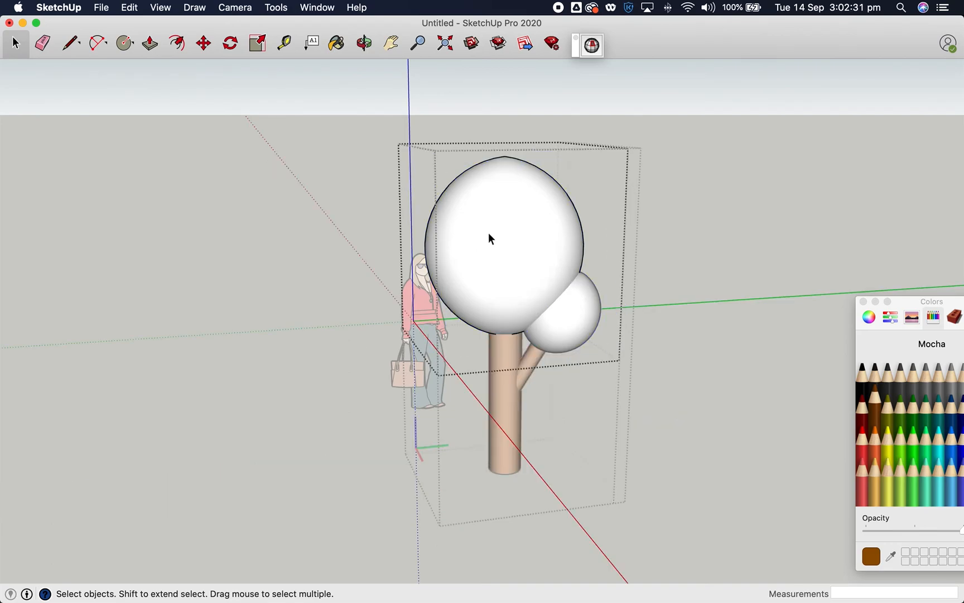
triple_click(489, 232)
click(888, 407)
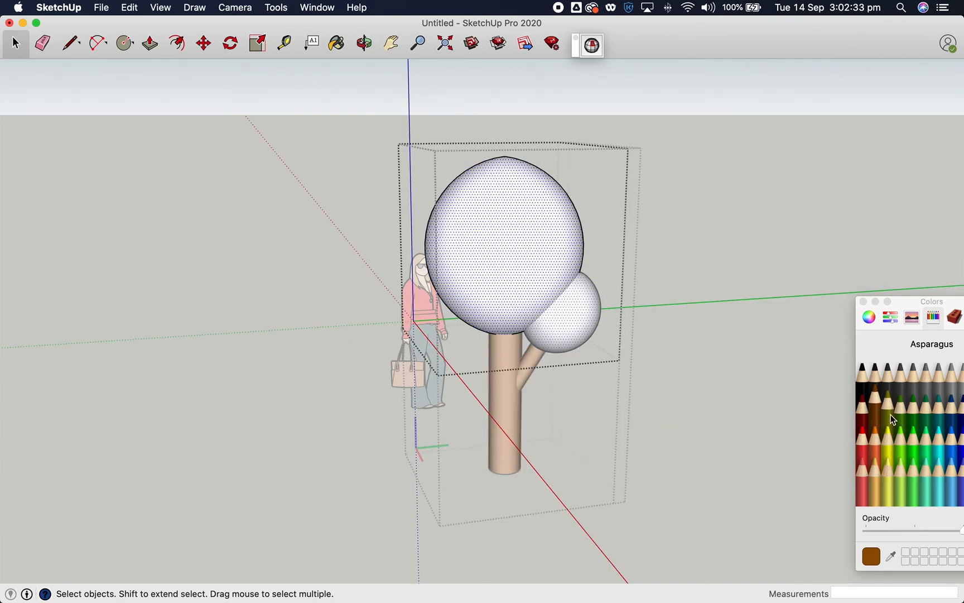
click(536, 244)
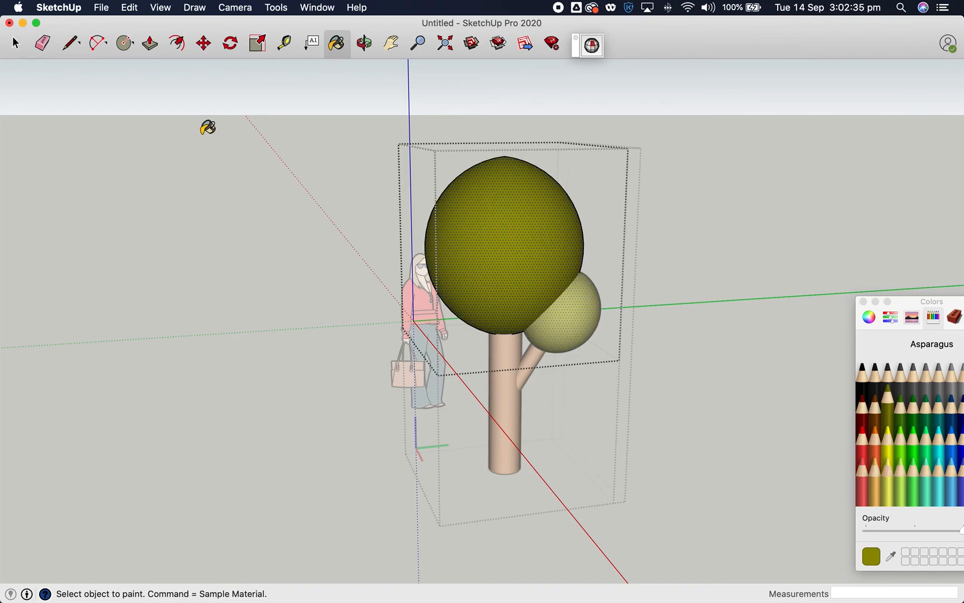
click(15, 43)
click(212, 261)
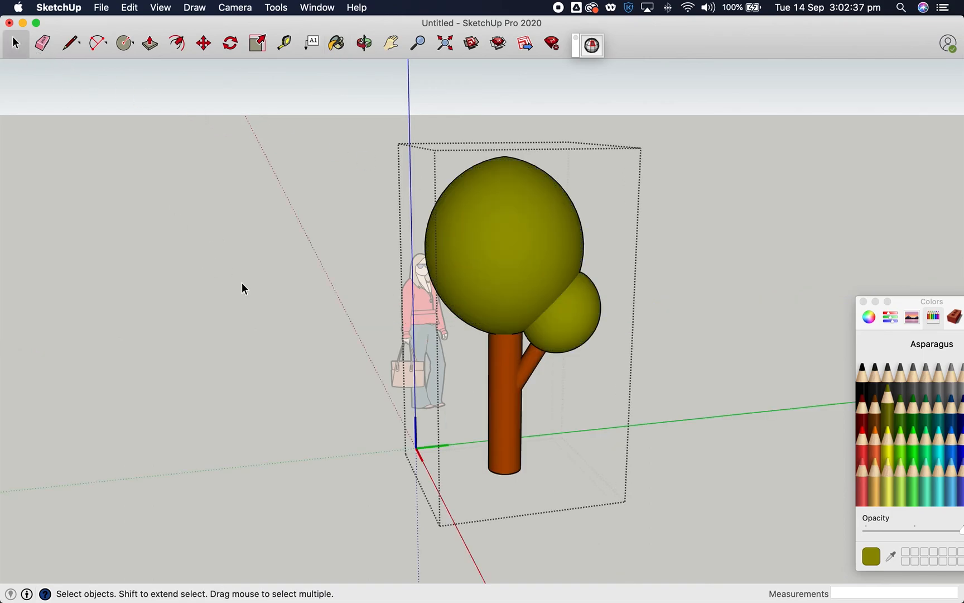
click(275, 352)
middle_drag(205, 322, 435, 355)
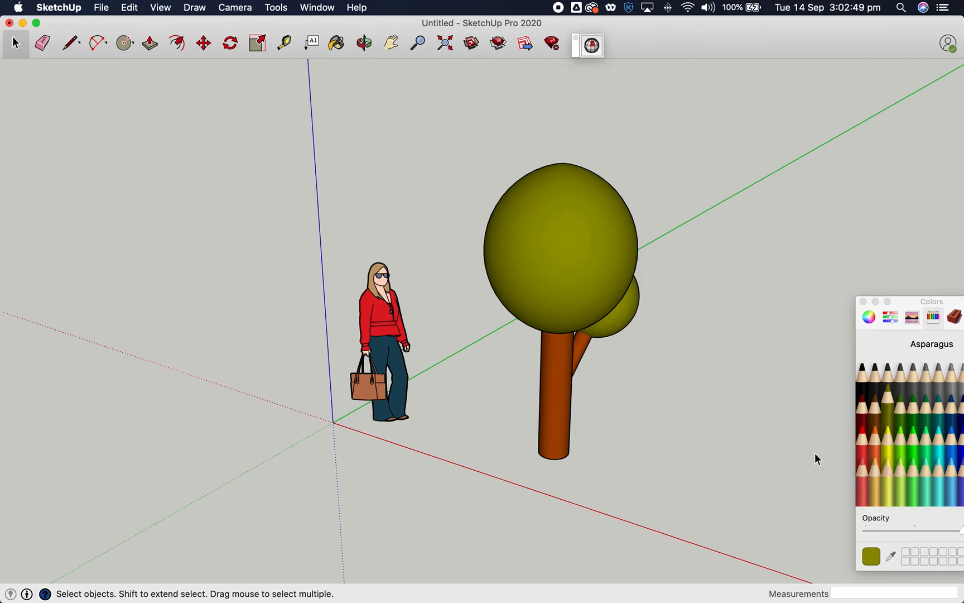
middle_drag(661, 391, 621, 375)
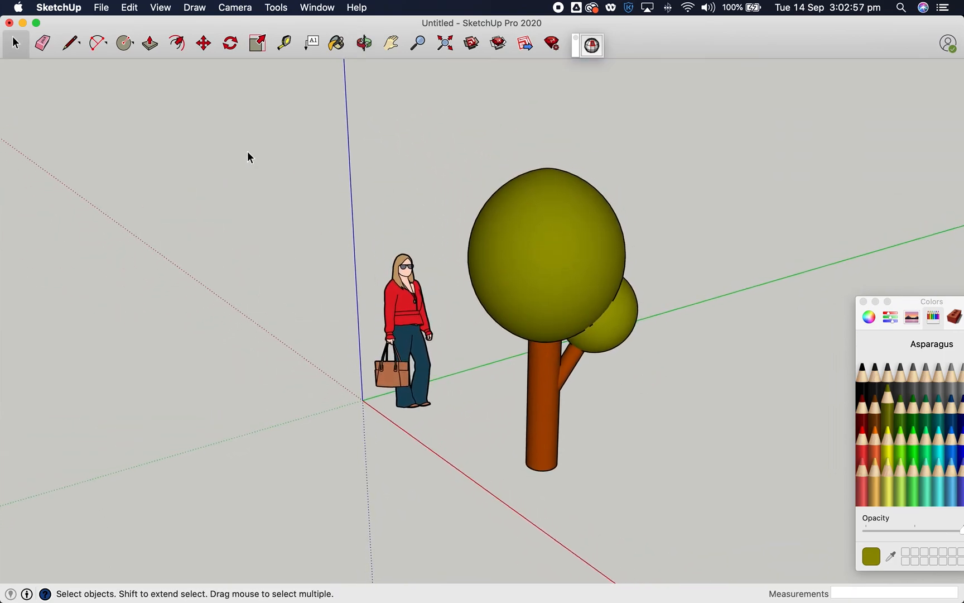